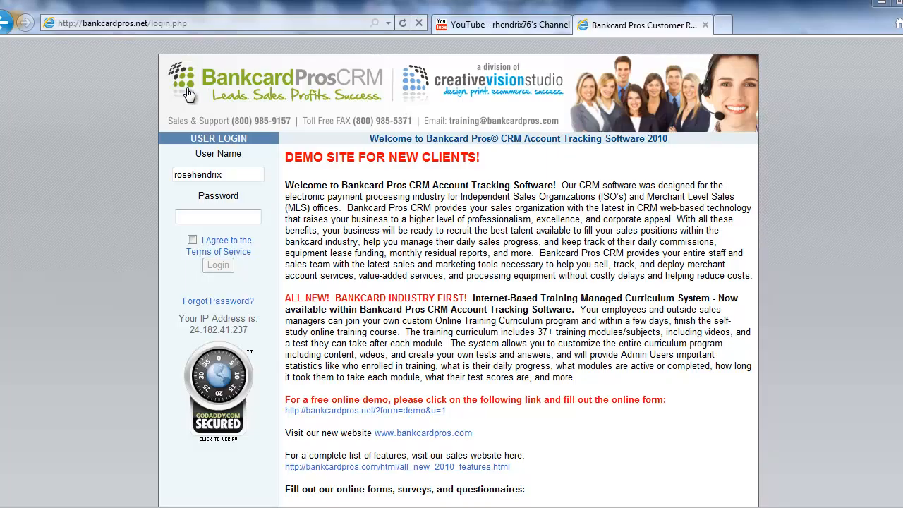
Enter the telemarketer account's password, agree to the Terms of Service and log in to the CRM.
click(226, 217)
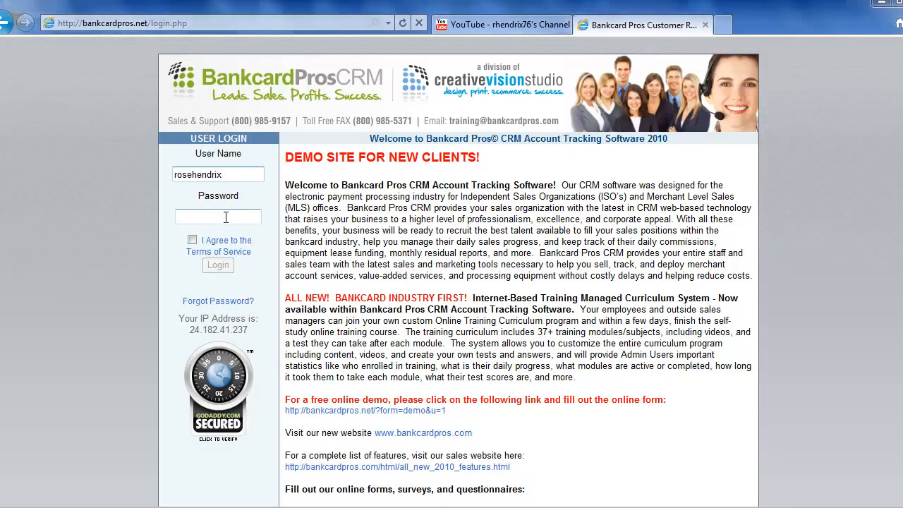
click(229, 173)
click(230, 218)
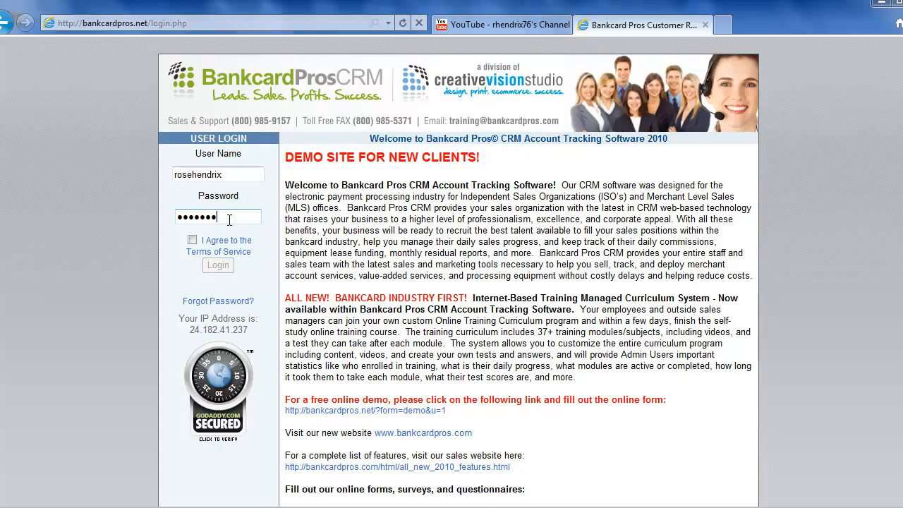
click(192, 240)
click(218, 266)
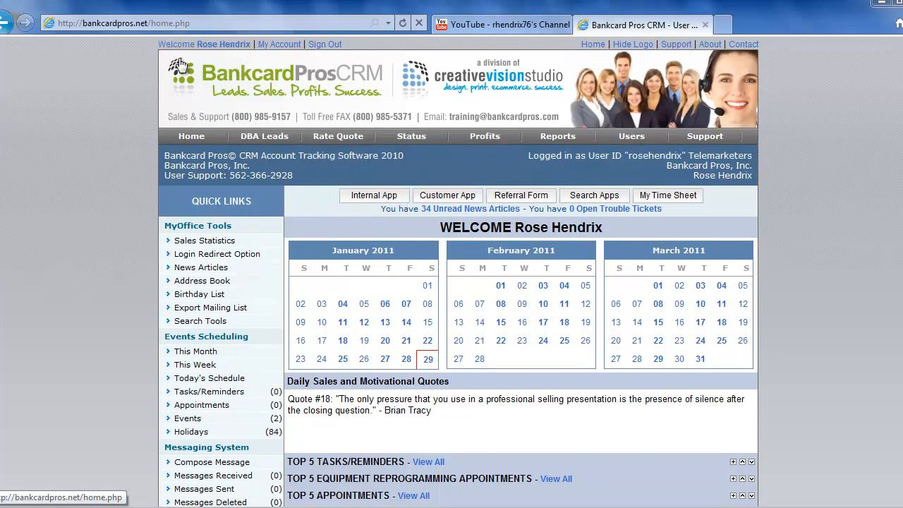
Open the DBA Leads page and look over the telemarketer's lead statistics.
click(262, 138)
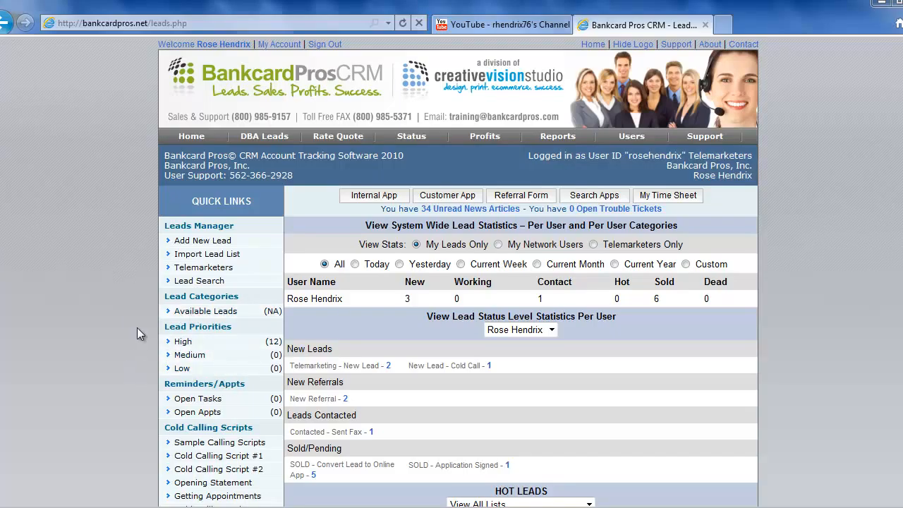
scroll(140, 334, down, 3)
scroll(140, 334, up, 3)
Sign out and log back in with the user name DEV and its password, agreeing to the Terms of Service.
click(324, 44)
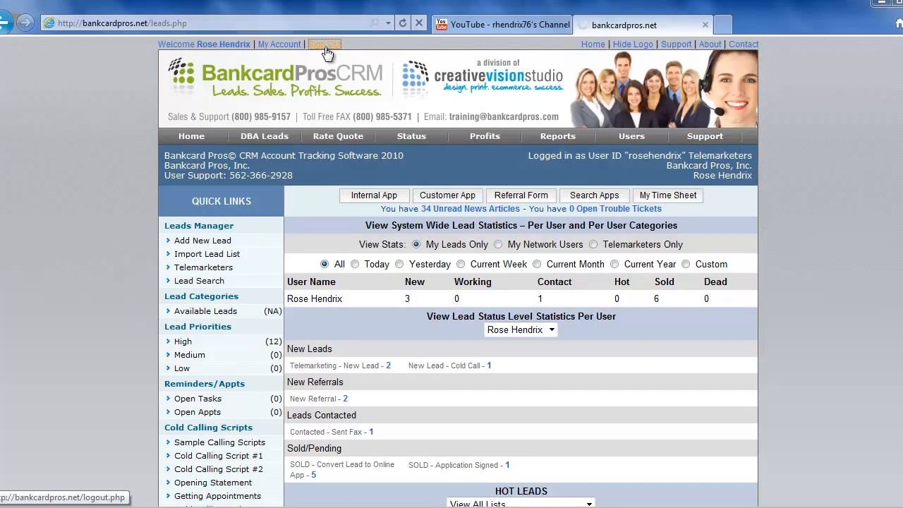
drag(225, 175, 157, 172)
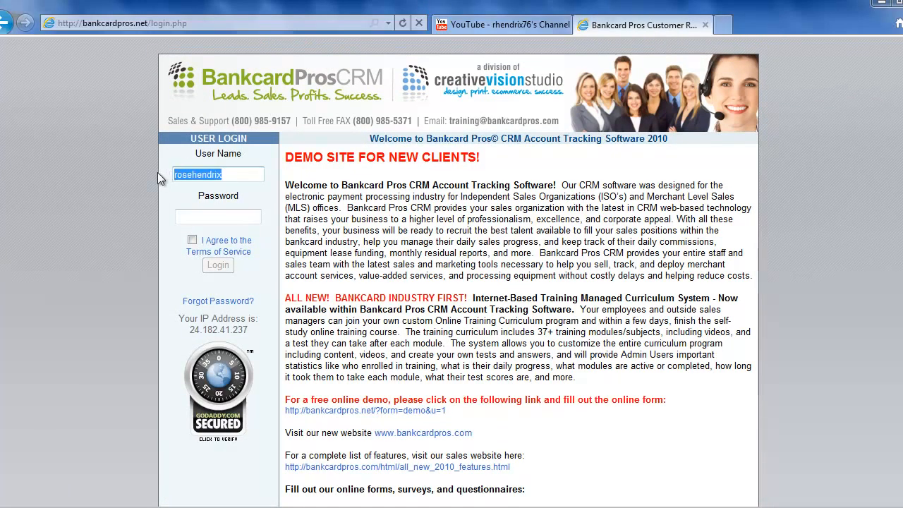
key(BackSpace)
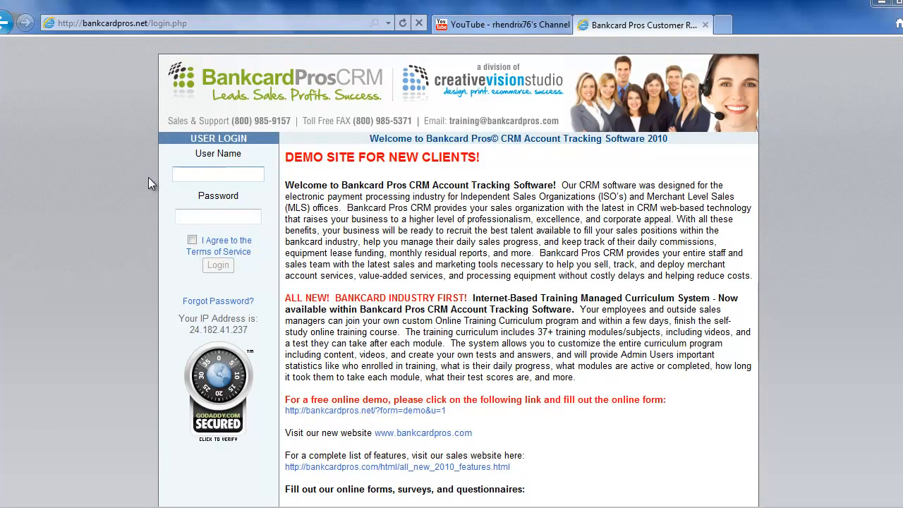
text(DEV)
key(Tab)
text(*****)
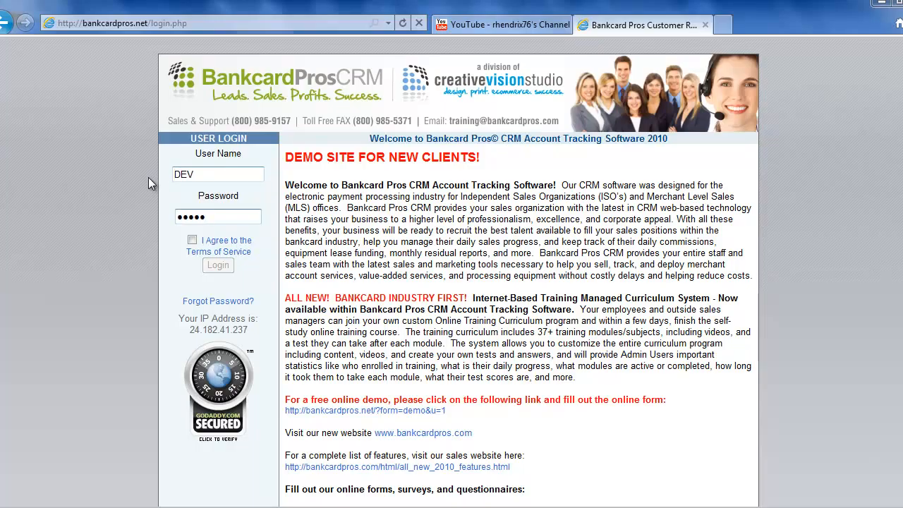
click(192, 240)
click(218, 266)
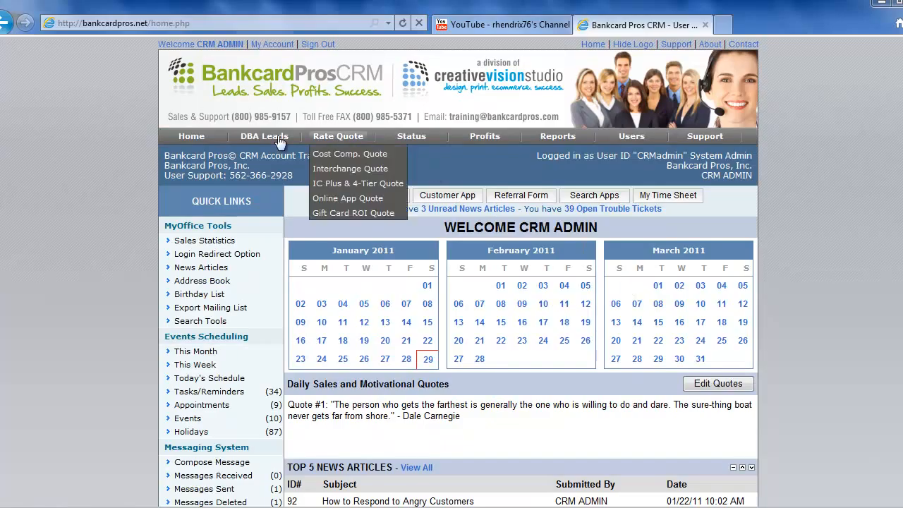
List all user accounts on a single page and look through them for the telemarketer's entry.
mouse_move(641, 142)
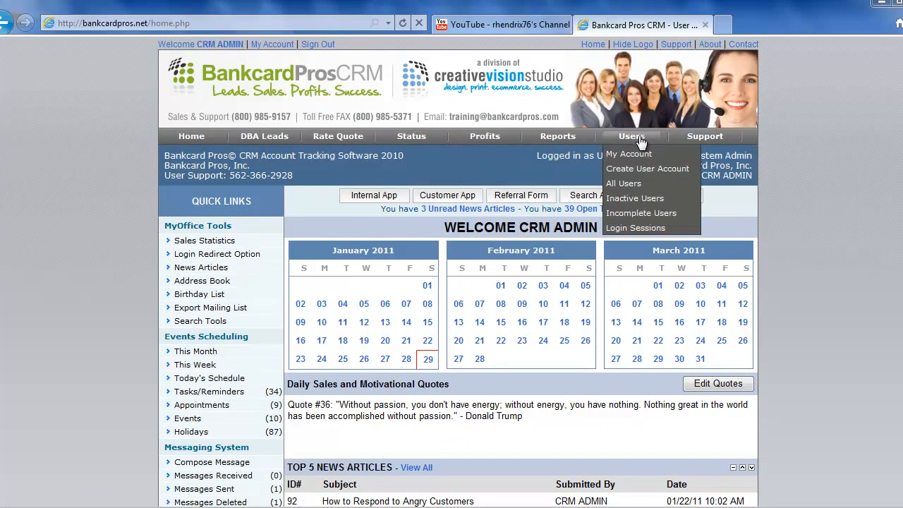
click(641, 183)
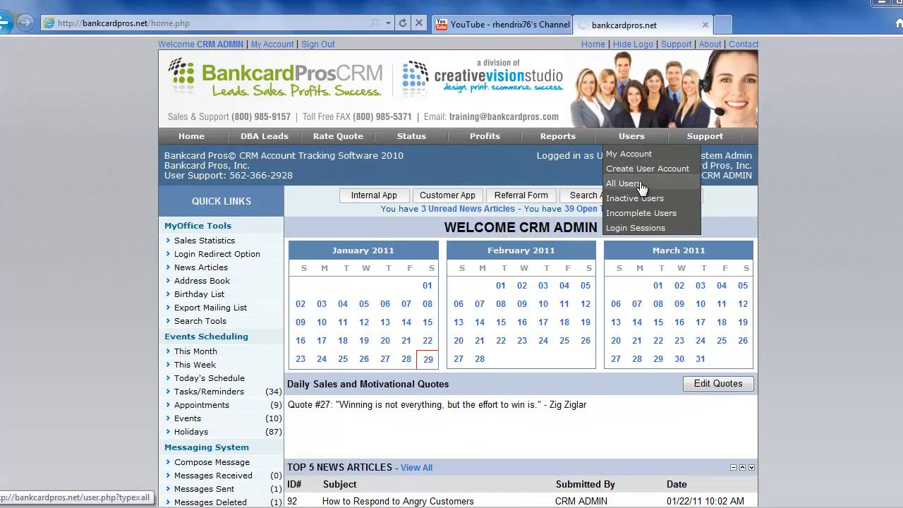
scroll(607, 212, down, 3)
scroll(564, 233, up, 3)
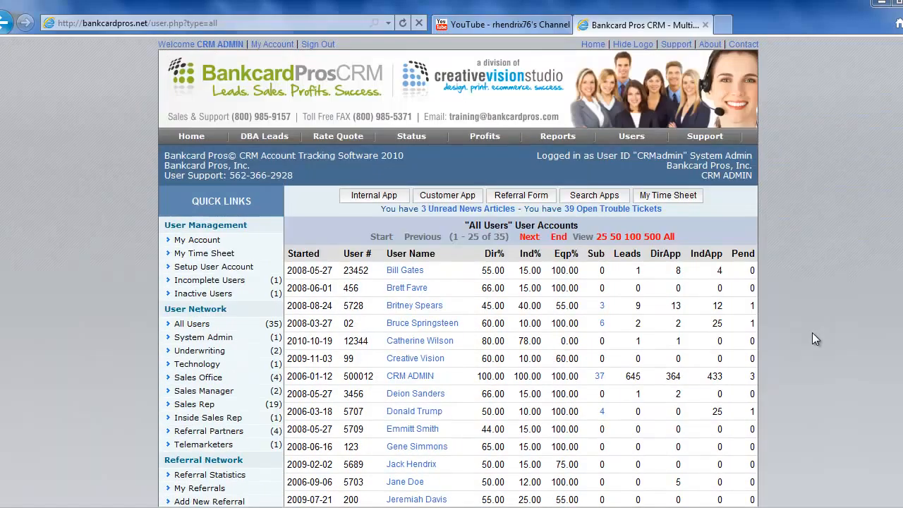
click(668, 236)
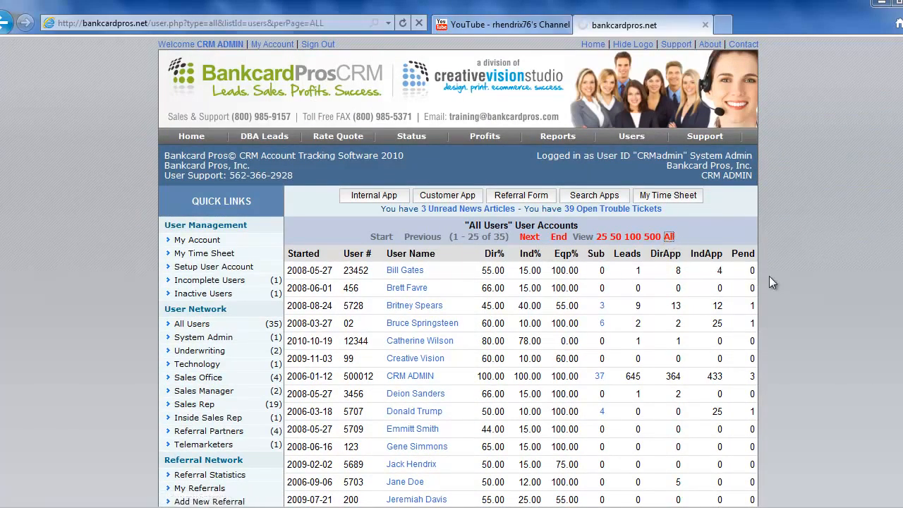
scroll(769, 276, down, 1)
scroll(771, 278, down, 5)
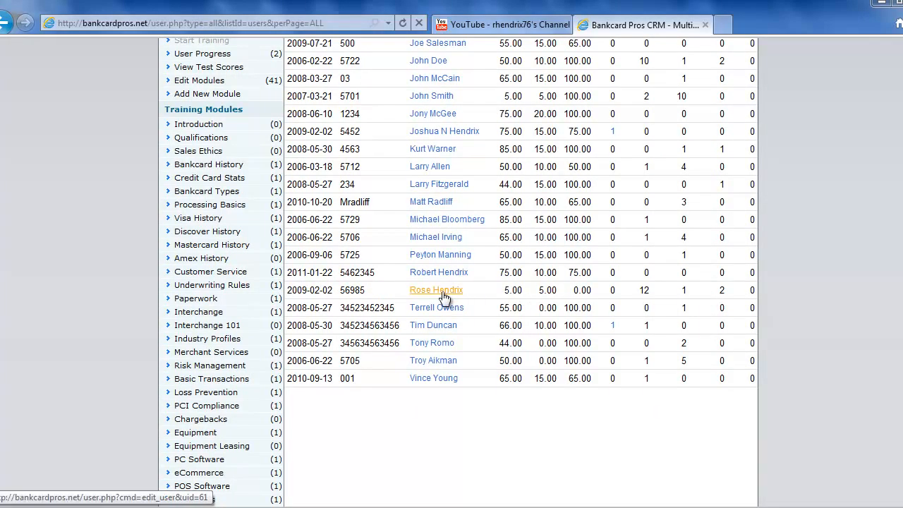
scroll(554, 303, up, 6)
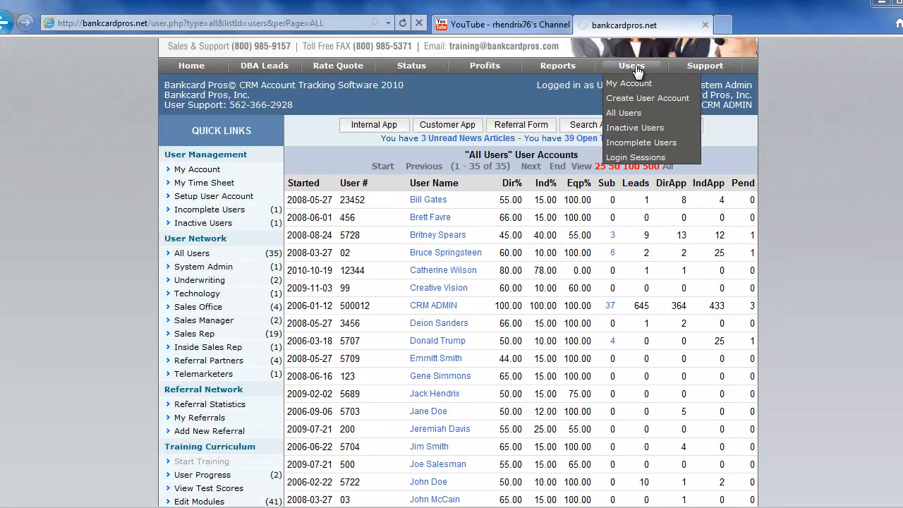
Show the user accounts of the Telemarketers type and open the telemarketer's account for editing.
click(635, 81)
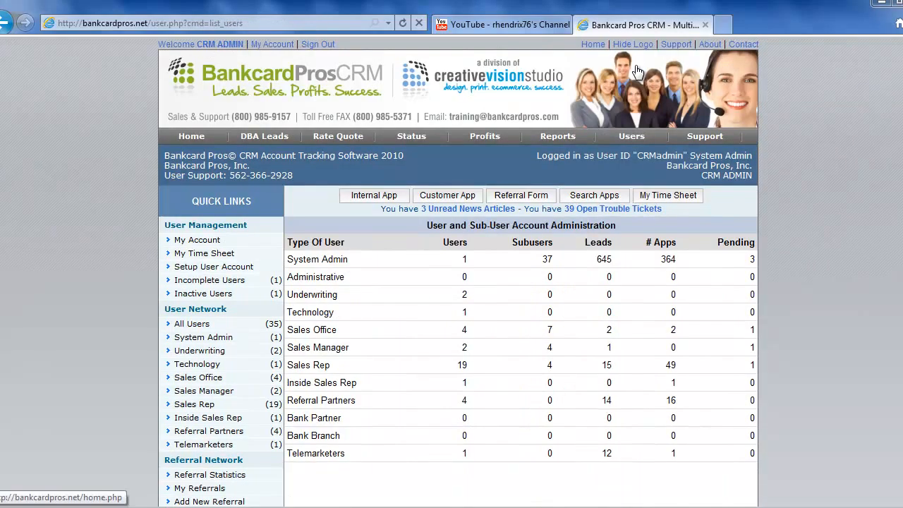
click(215, 447)
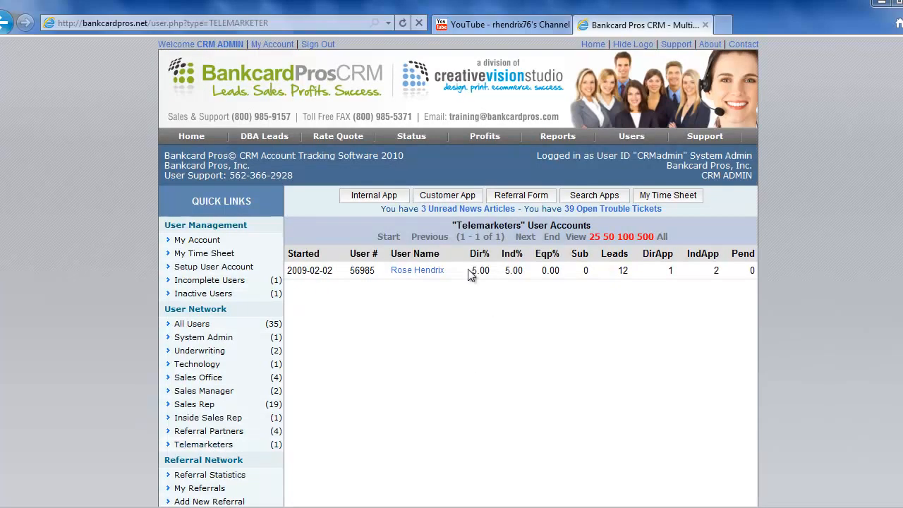
click(421, 272)
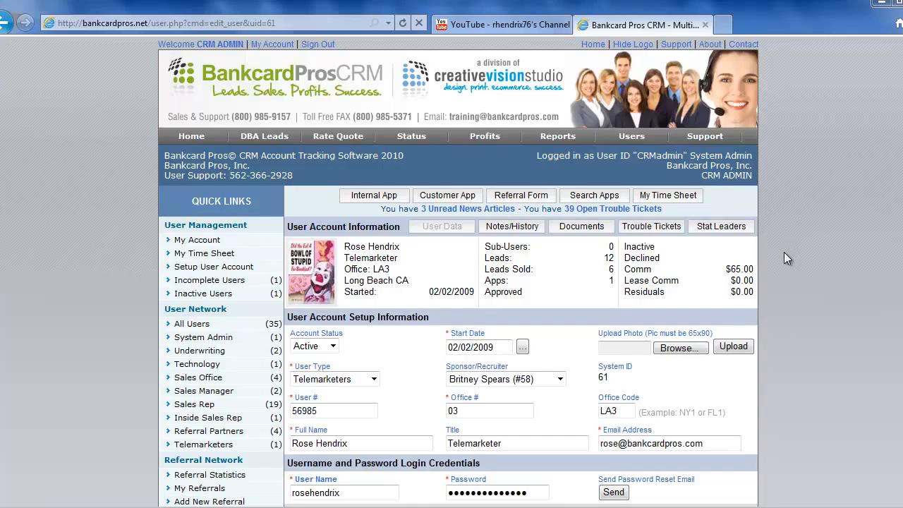
Examine the account form's logo upload, appointment-setting users and lead status category access sections.
scroll(784, 252, down, 3)
scroll(780, 275, down, 8)
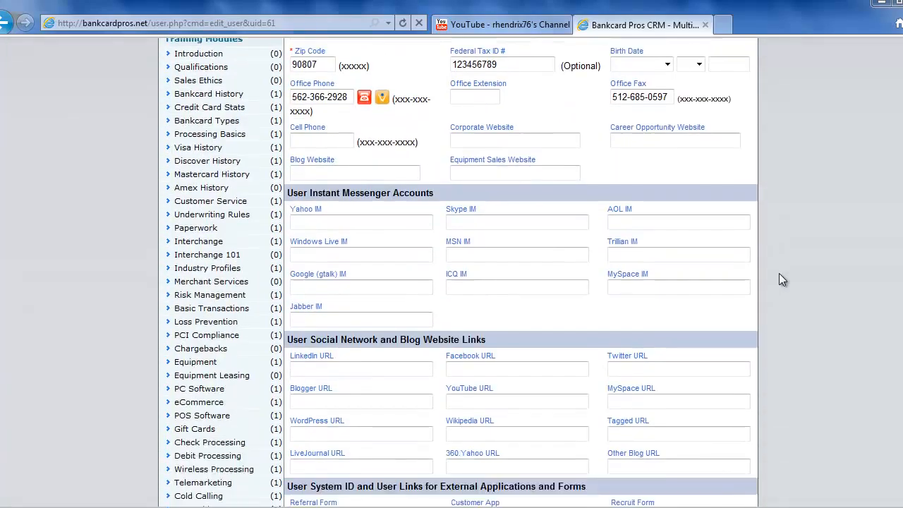
scroll(779, 274, down, 6)
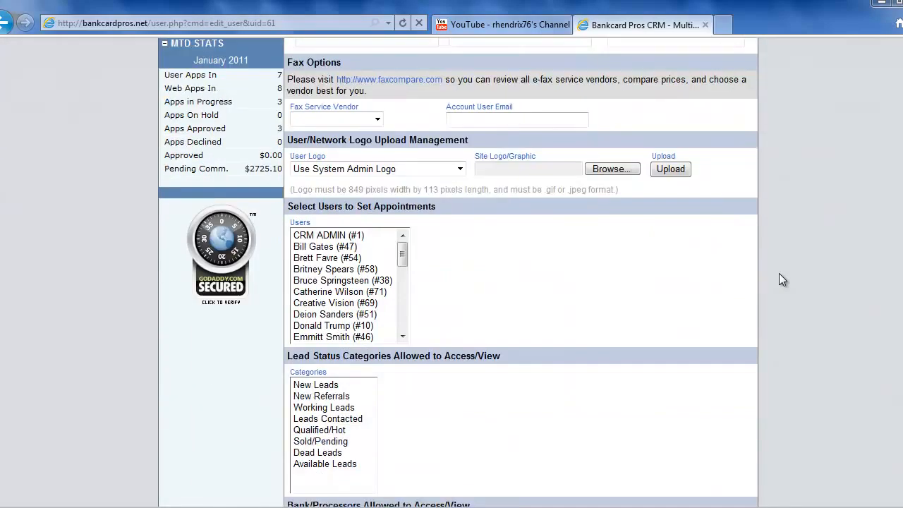
drag(297, 141, 422, 138)
click(458, 208)
drag(288, 286, 493, 291)
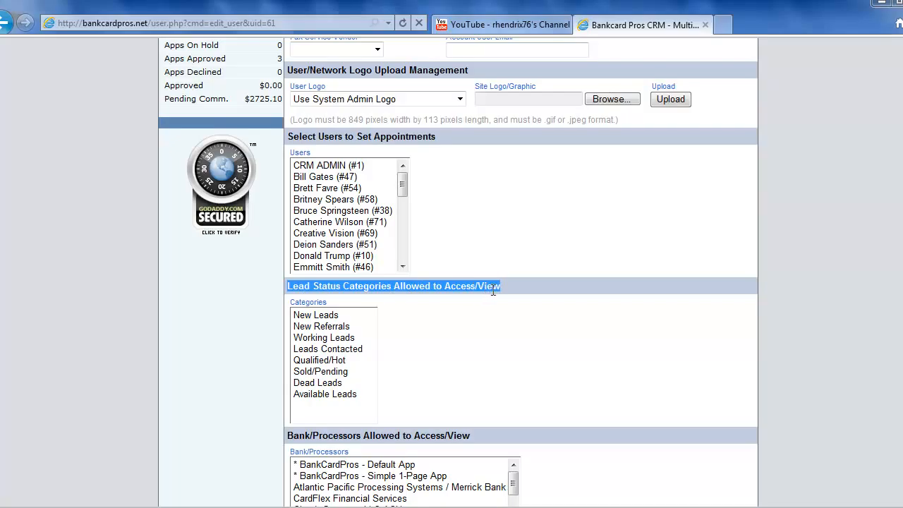
click(793, 322)
Examine the list of banks and processors that the telemarketer is allowed to access and view.
scroll(791, 283, down, 1)
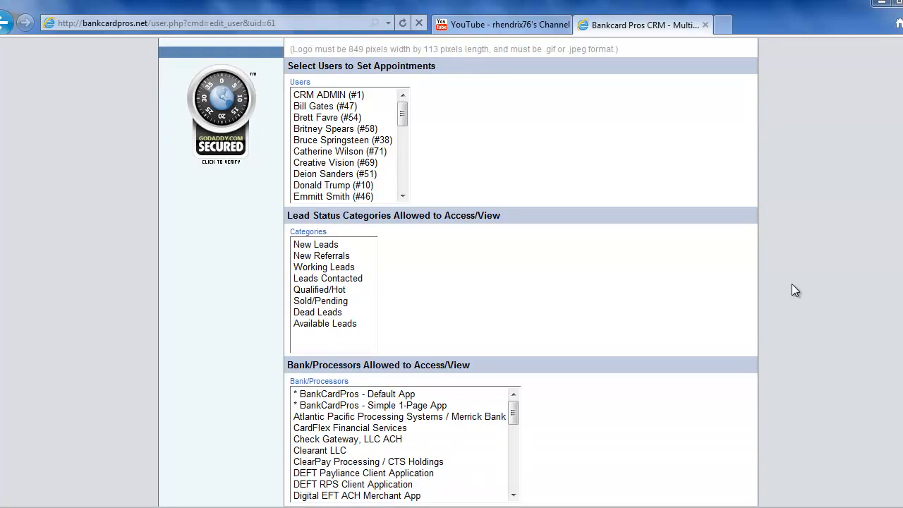
scroll(792, 289, down, 2)
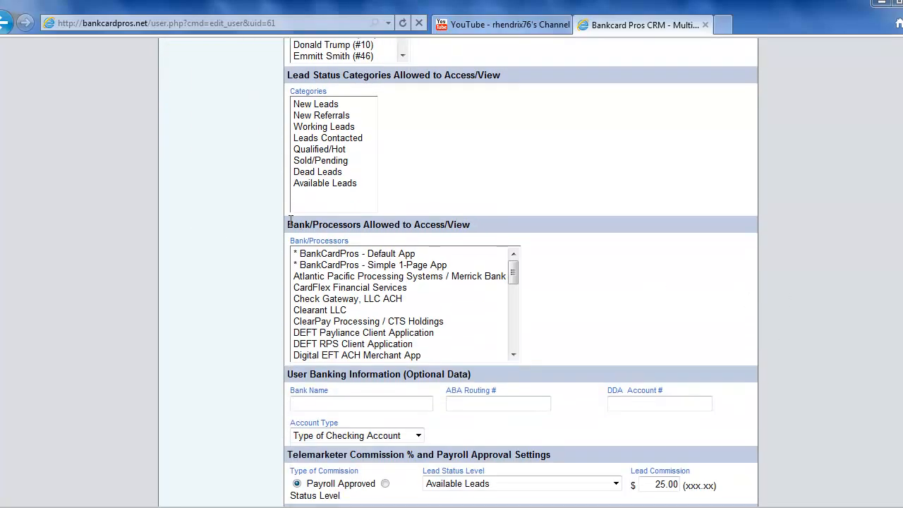
drag(288, 224, 395, 227)
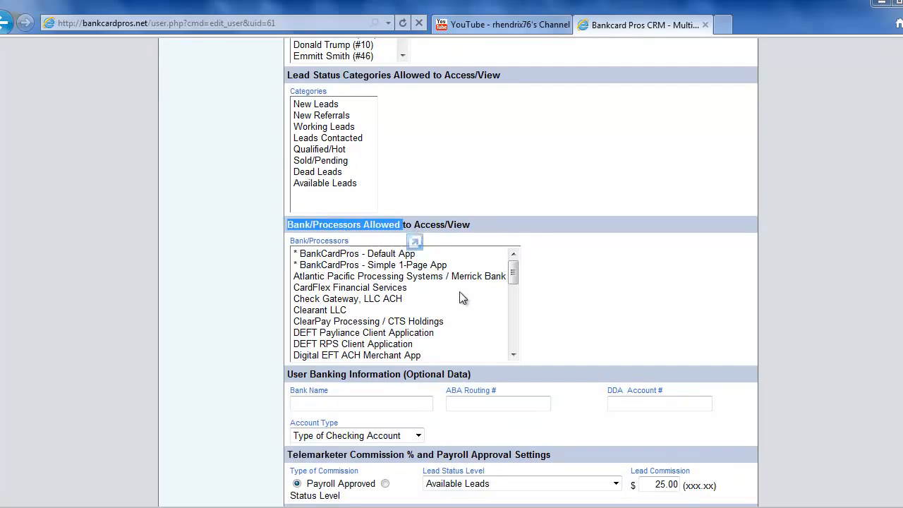
mouse_move(514, 277)
mouse_down()
mouse_move(515, 349)
mouse_move(515, 264)
mouse_up()
click(762, 274)
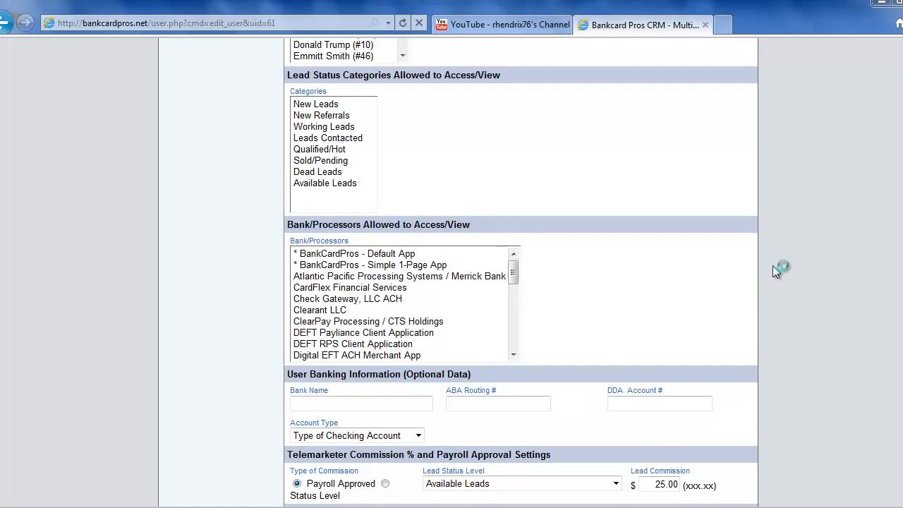
Select five users to set appointments for, including Britney Spears, Creative Vision, Deion Sanders and Emmitt Smith.
scroll(773, 266, up, 2)
scroll(773, 265, up, 3)
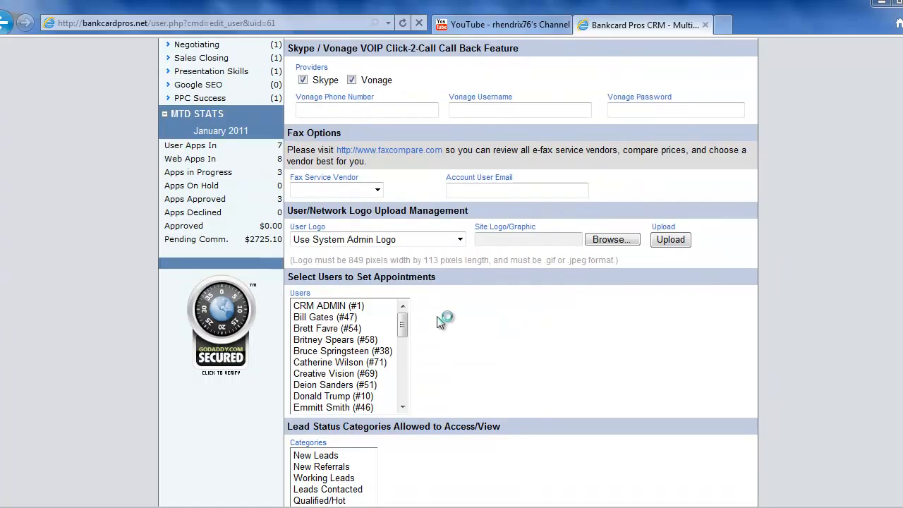
mouse_move(403, 326)
mouse_down()
mouse_move(402, 410)
mouse_move(406, 320)
mouse_up()
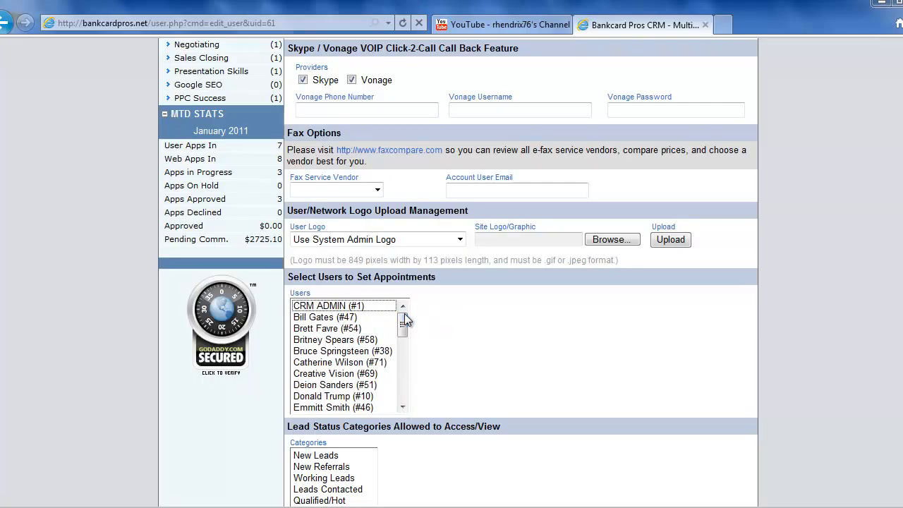
click(332, 342)
ctrl+click(334, 362)
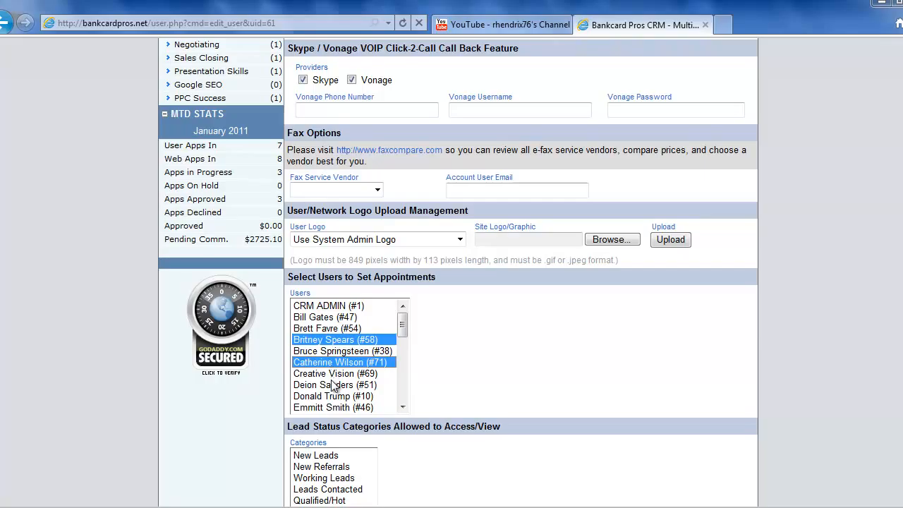
ctrl+click(332, 374)
ctrl+click(334, 385)
ctrl+click(336, 403)
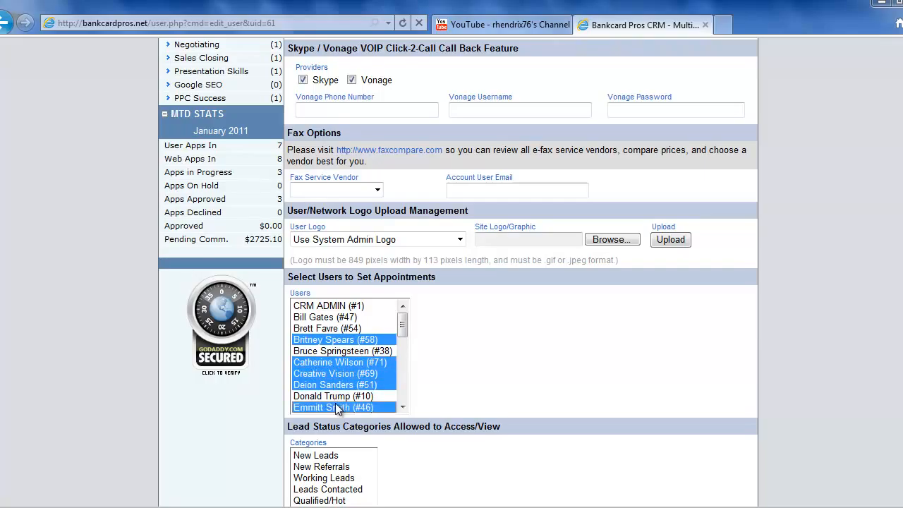
Add three consecutive users, John Doe through John Smith, to the appointment-setting selection.
drag(403, 326, 404, 355)
ctrl+click(327, 363)
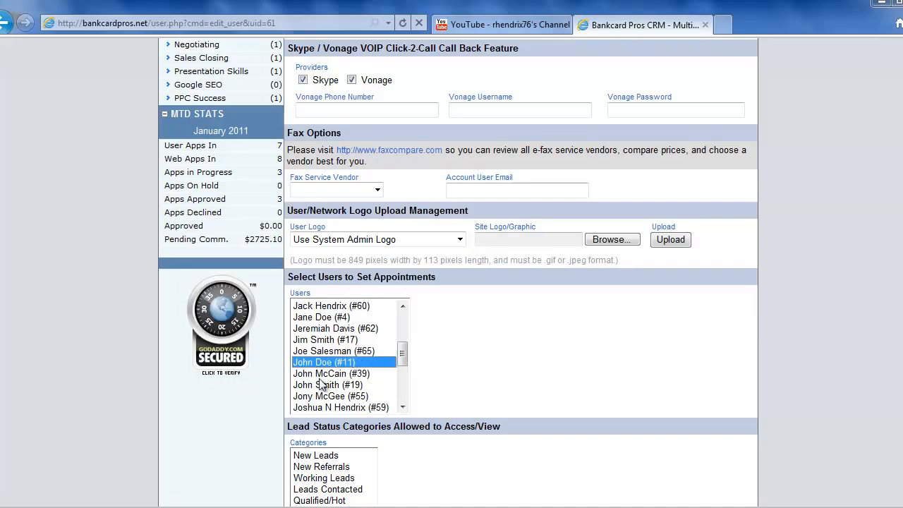
ctrl+click(325, 374)
ctrl+click(326, 385)
drag(402, 366, 401, 333)
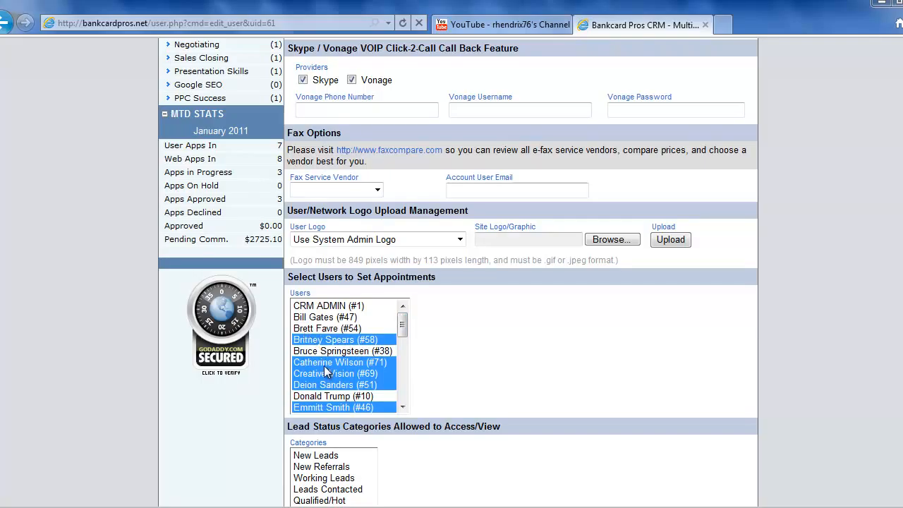
Select only Britney Spears for appointment setting, and replace that with the range from CRM ADMIN to Emmitt Smith.
click(358, 340)
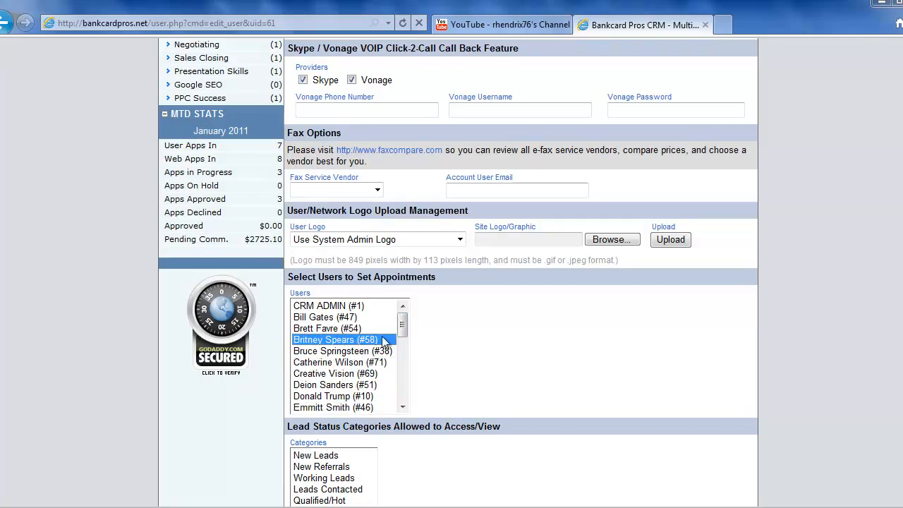
mouse_move(404, 326)
mouse_down()
mouse_move(404, 392)
mouse_move(404, 320)
mouse_up()
click(339, 308)
shift+click(367, 406)
Replace the appointment-setting selection with Britney Spears, Bruce Springsteen and the user listed directly below them.
click(339, 353)
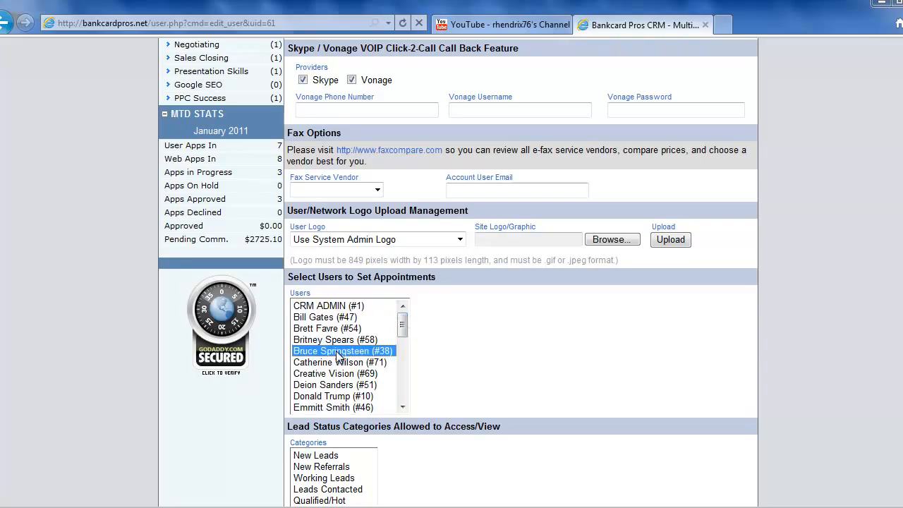
ctrl+click(332, 340)
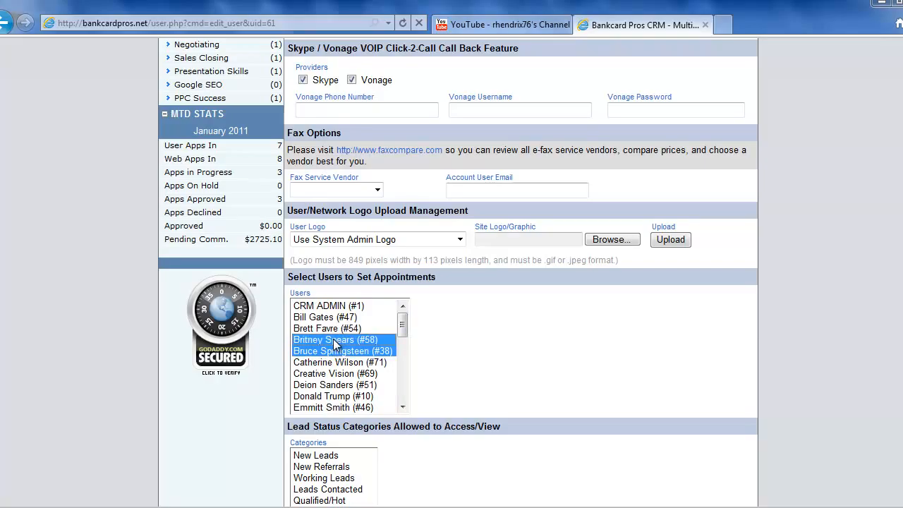
ctrl+click(328, 364)
mouse_move(404, 324)
mouse_down()
mouse_move(404, 333)
mouse_move(402, 323)
mouse_up()
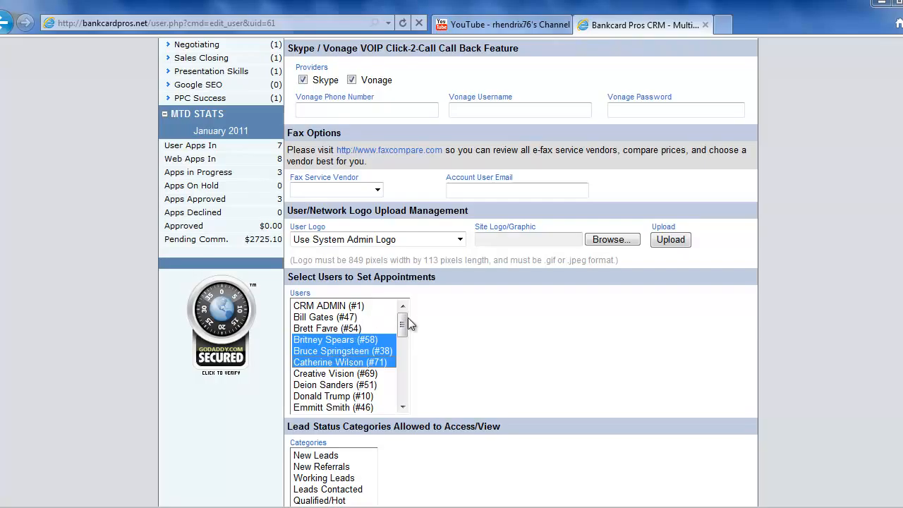
Replace the appointment-setting selection with the consecutive users from Brett Favre through Donald Trump.
mouse_move(408, 324)
mouse_down()
mouse_move(408, 389)
mouse_move(403, 318)
mouse_up()
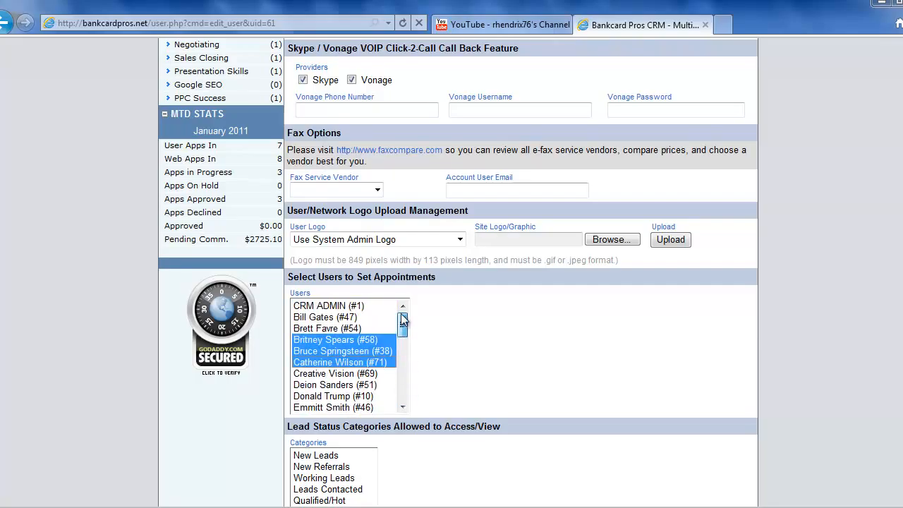
click(337, 328)
shift+click(336, 395)
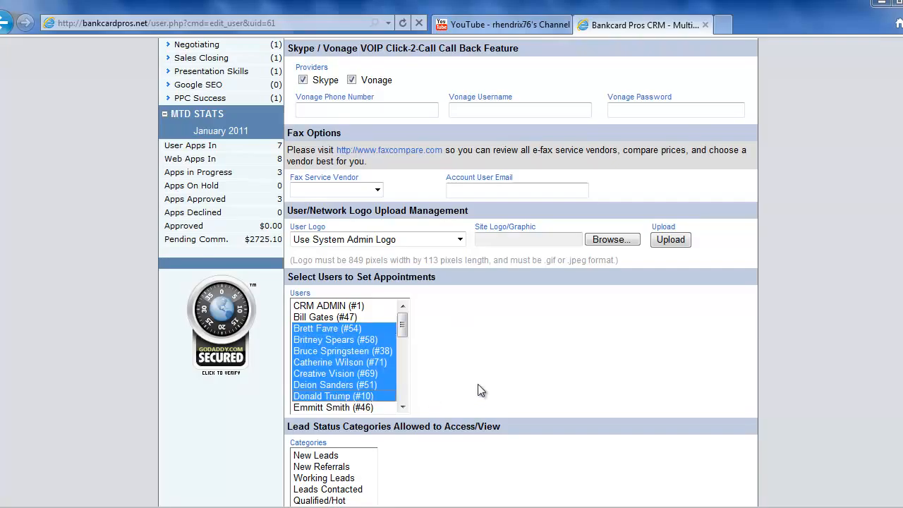
Select New Leads through Leads Contacted as the allowed lead status categories, and shorten that range to end at Working Leads.
scroll(759, 344, down, 1)
scroll(760, 344, down, 2)
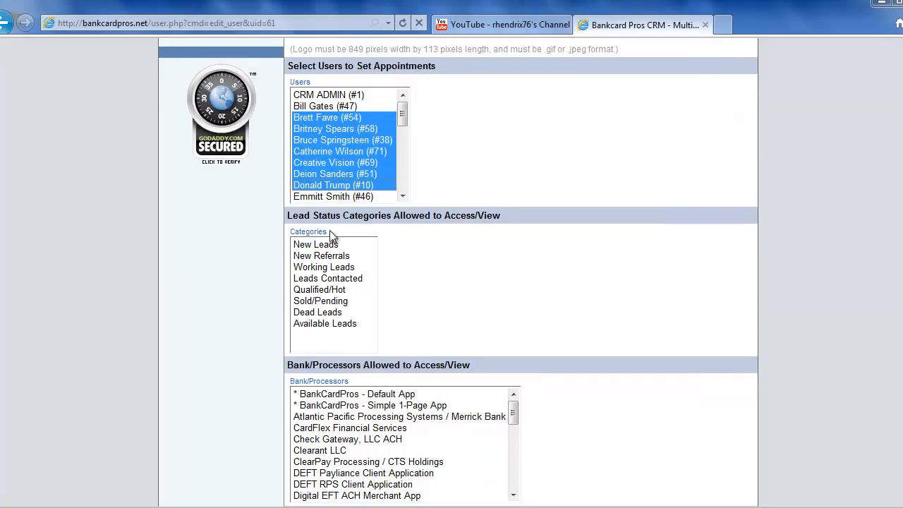
drag(313, 216, 443, 216)
click(353, 268)
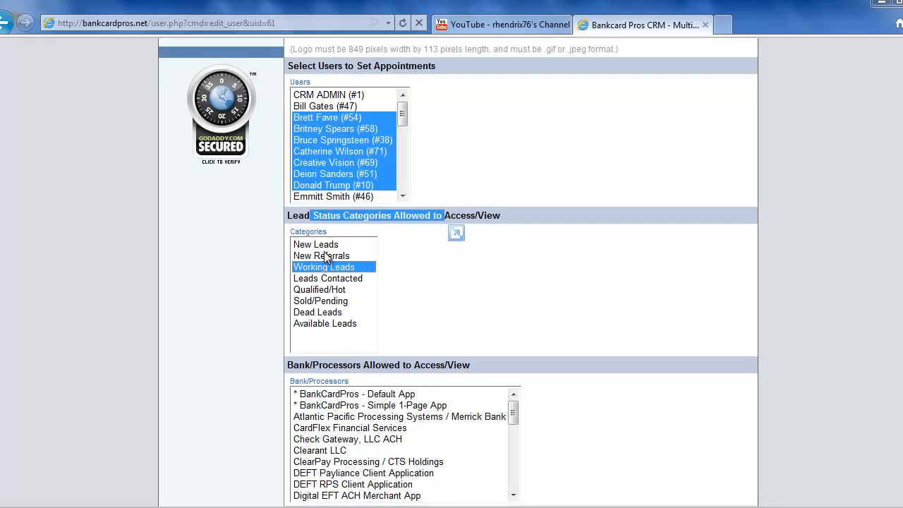
click(324, 246)
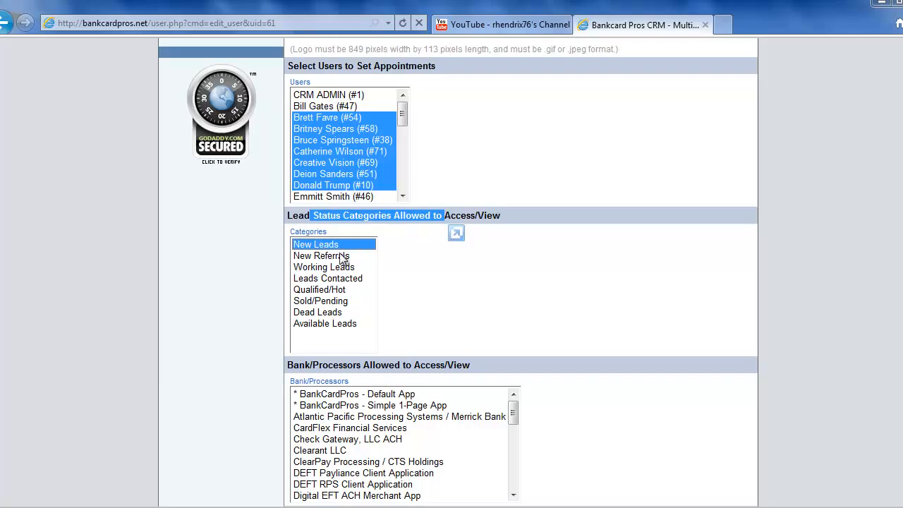
shift+click(344, 267)
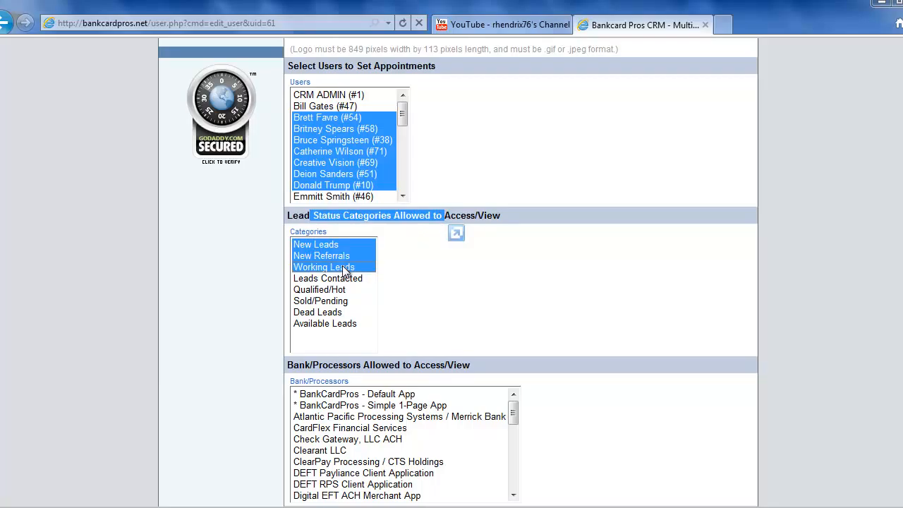
shift+click(345, 279)
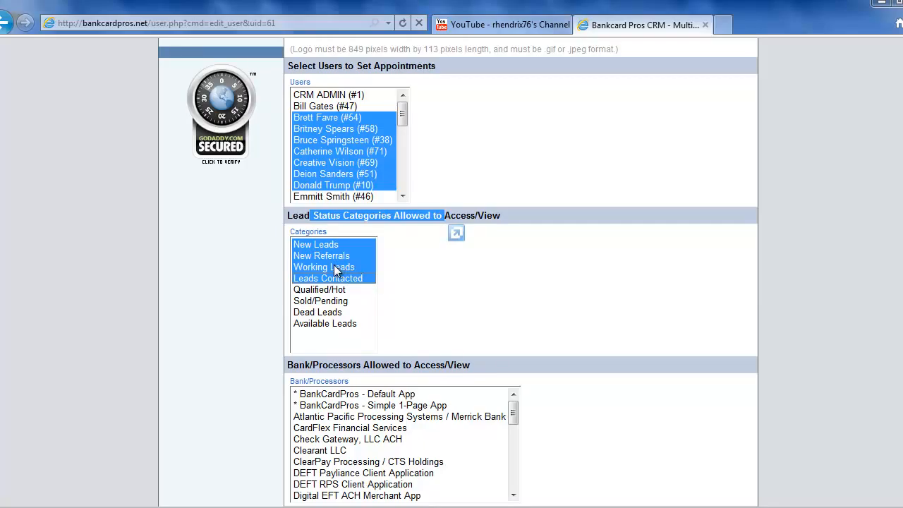
shift+click(335, 267)
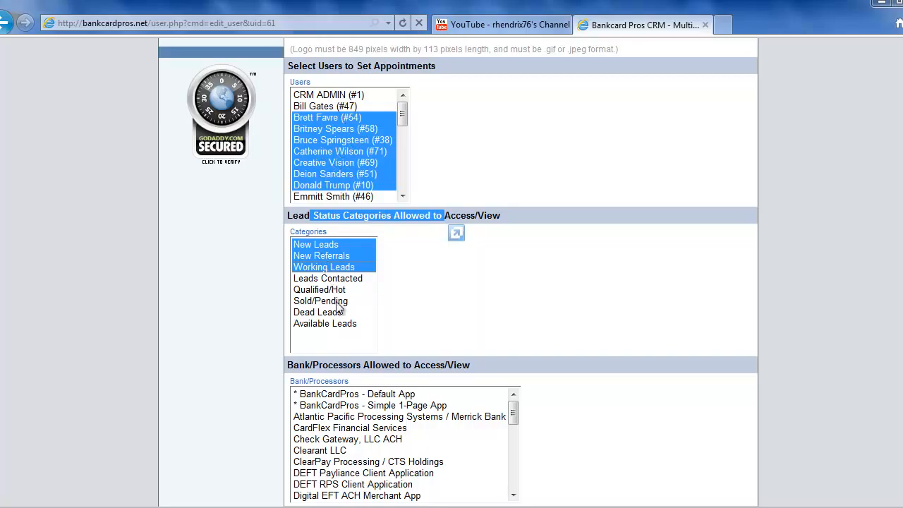
Replace the allowed lead status categories with the range from Leads Contacted to Available Leads.
click(345, 280)
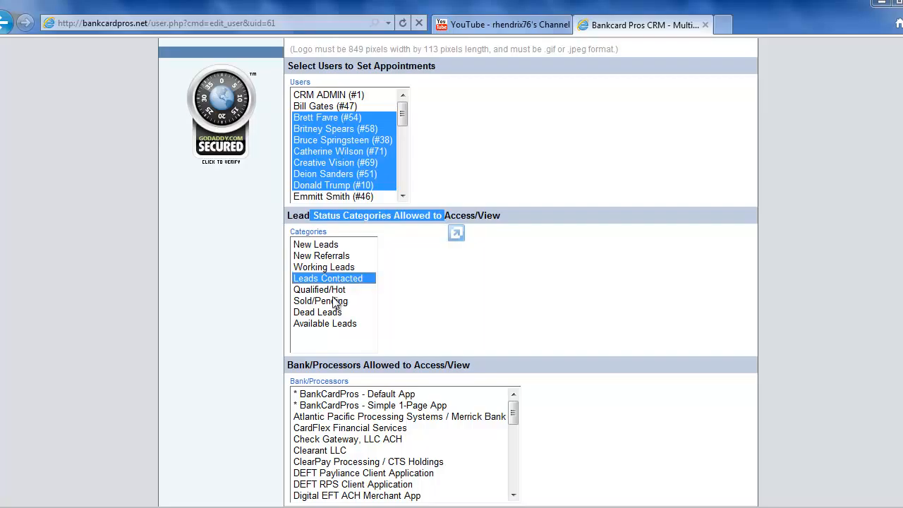
shift+click(326, 323)
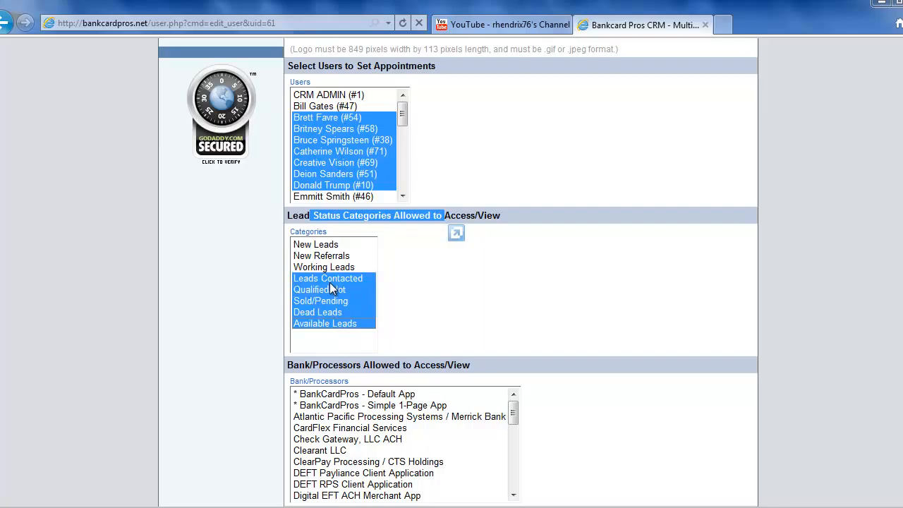
click(410, 256)
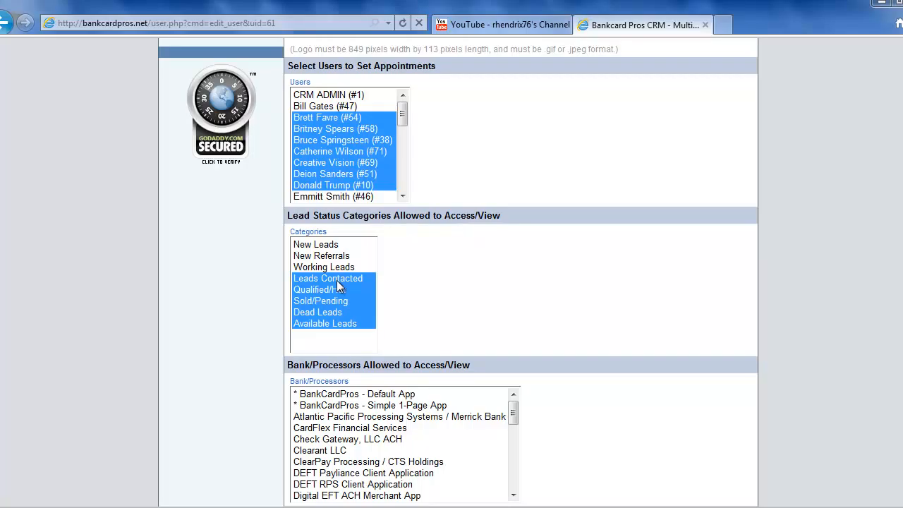
Set the allowed lead status categories to New Leads, New Referrals and Working Leads only.
click(318, 247)
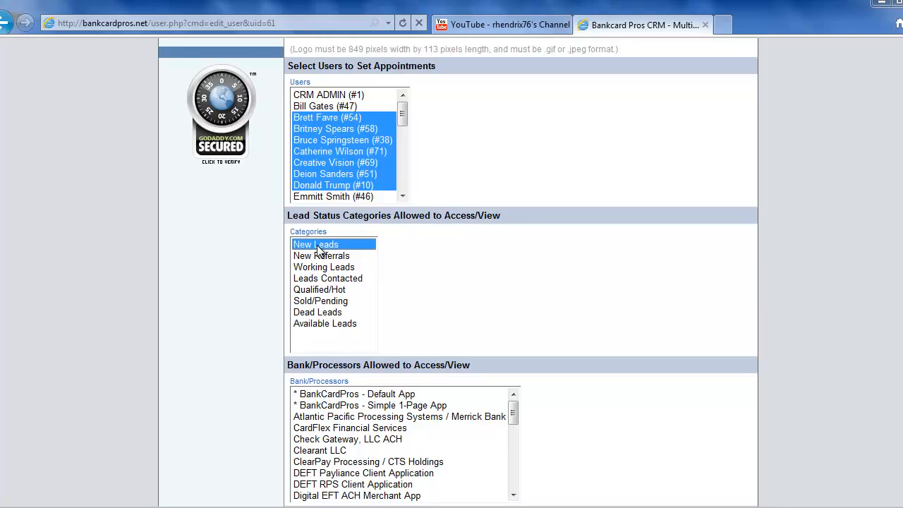
shift+click(345, 268)
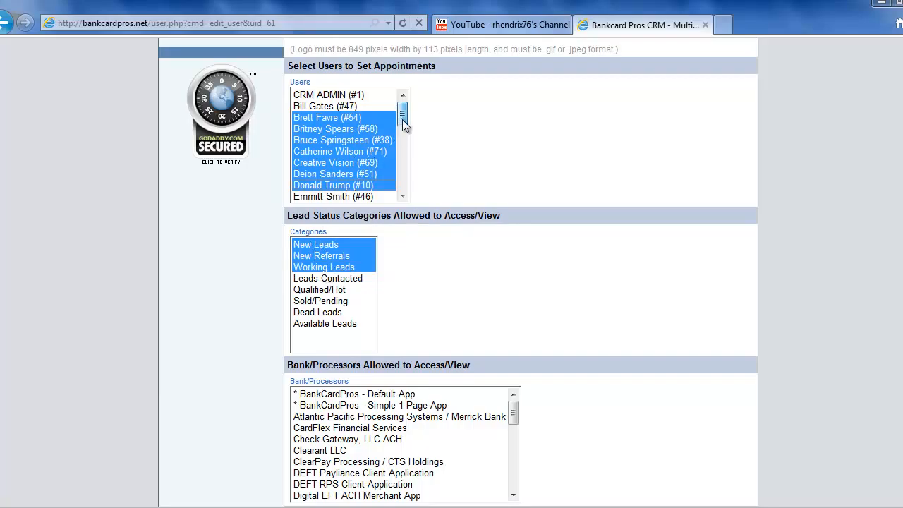
Limit the appointment-setting selection to the four consecutive users from Brett Favre to the user directly below Bruce Springsteen.
scroll(402, 121, down, 1)
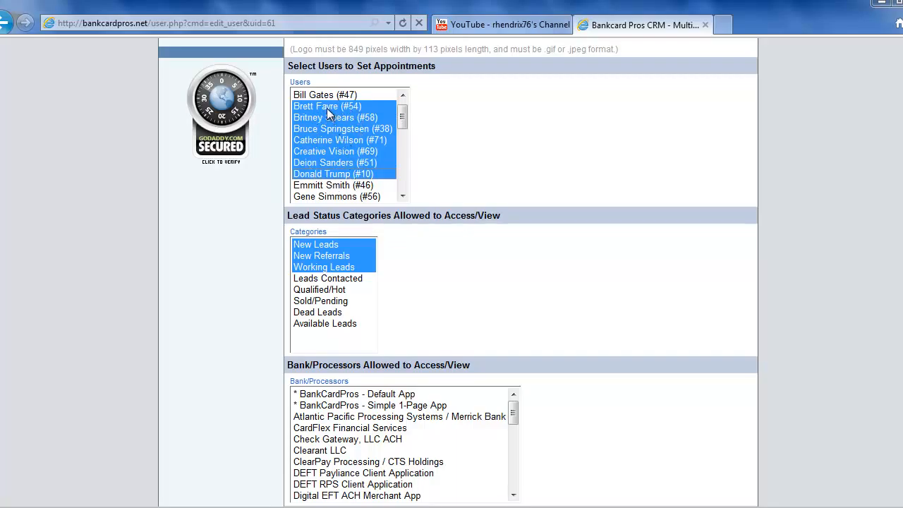
click(328, 108)
shift+click(336, 145)
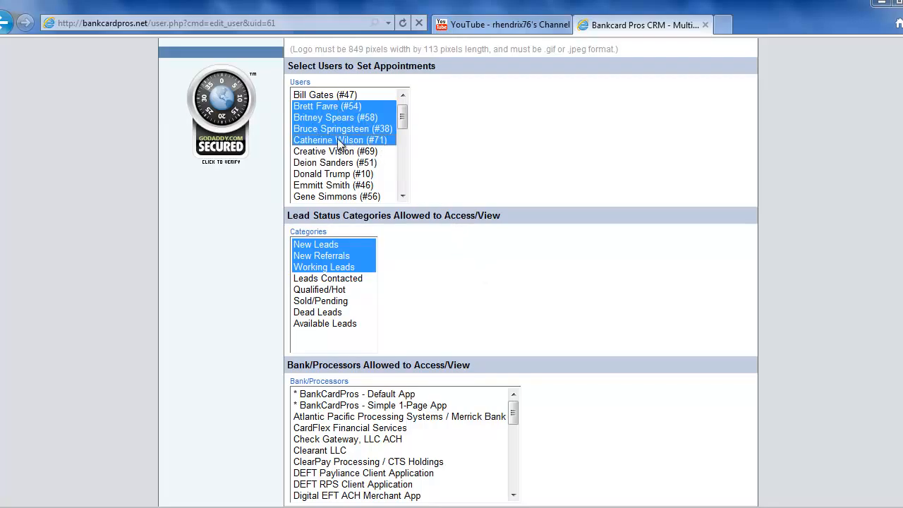
Select BankCardPros - Default App, Clearant LLC, Atlantic Pacific Processing Systems / Merrick Bank and DEFT Payliance Client Application as allowed bank/processors.
scroll(537, 331, down, 5)
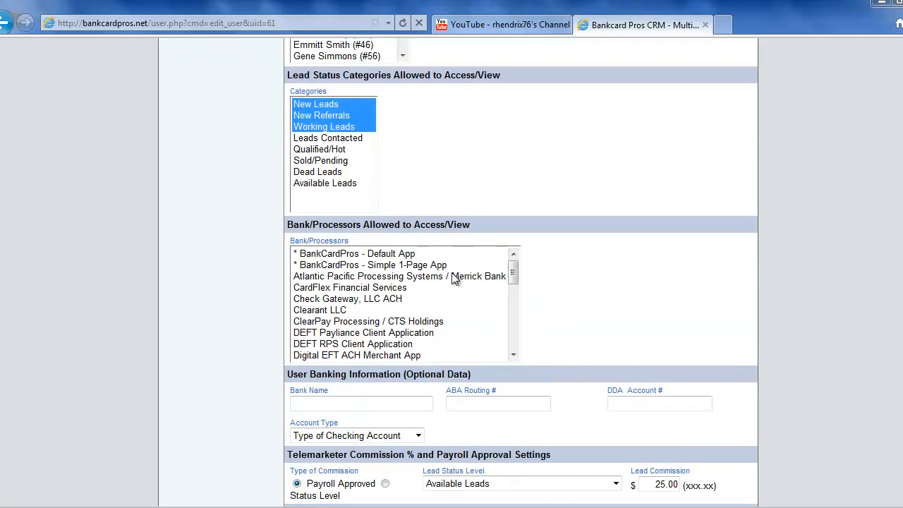
mouse_move(509, 273)
mouse_down()
mouse_move(516, 341)
mouse_move(513, 271)
mouse_up()
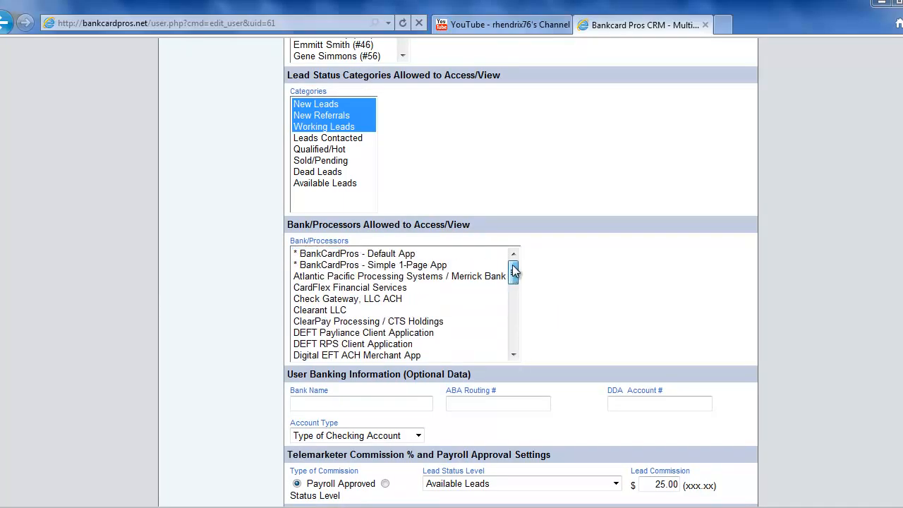
click(387, 255)
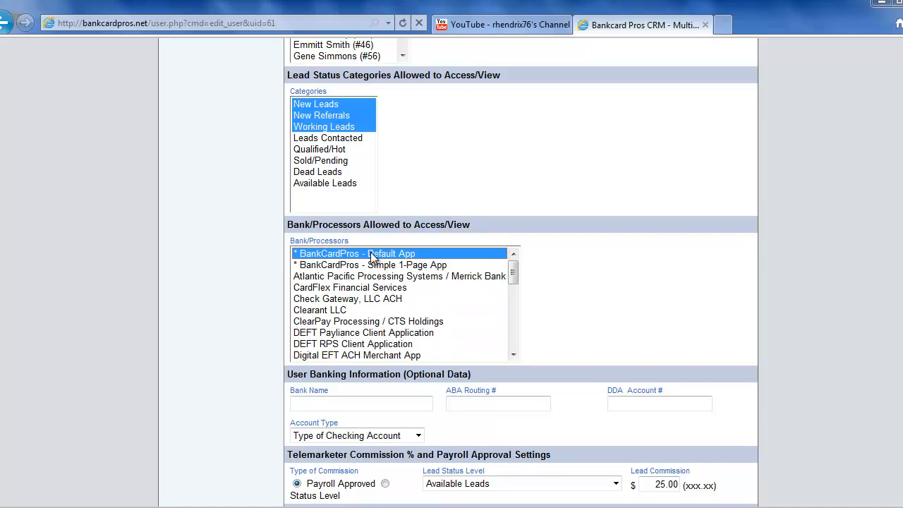
ctrl+click(328, 311)
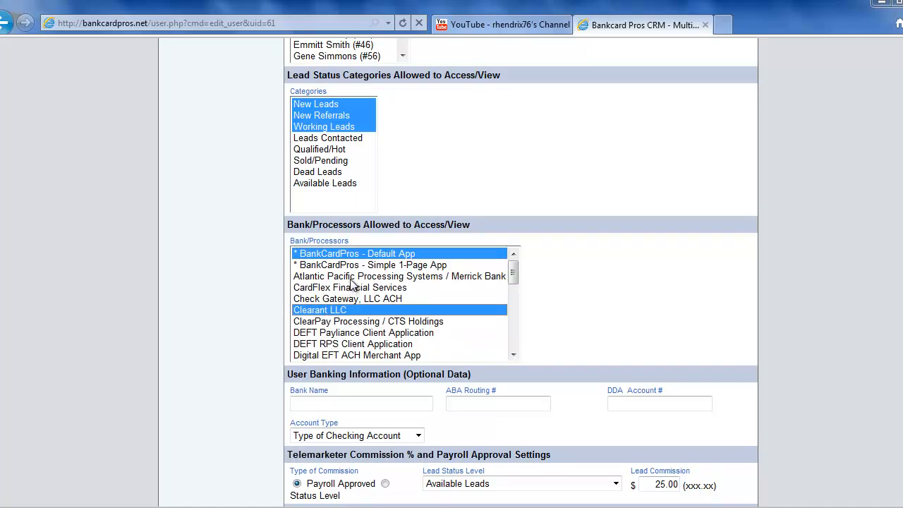
ctrl+click(351, 277)
ctrl+click(350, 333)
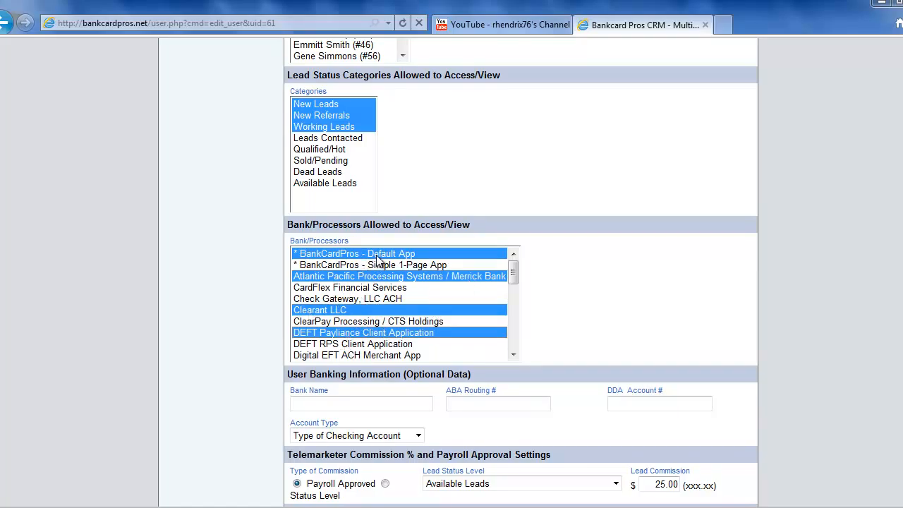
Select the bank/processor range ending at World Bankcard WBS1305 Wells Fargo, and submit the user account changes.
drag(513, 271, 513, 337)
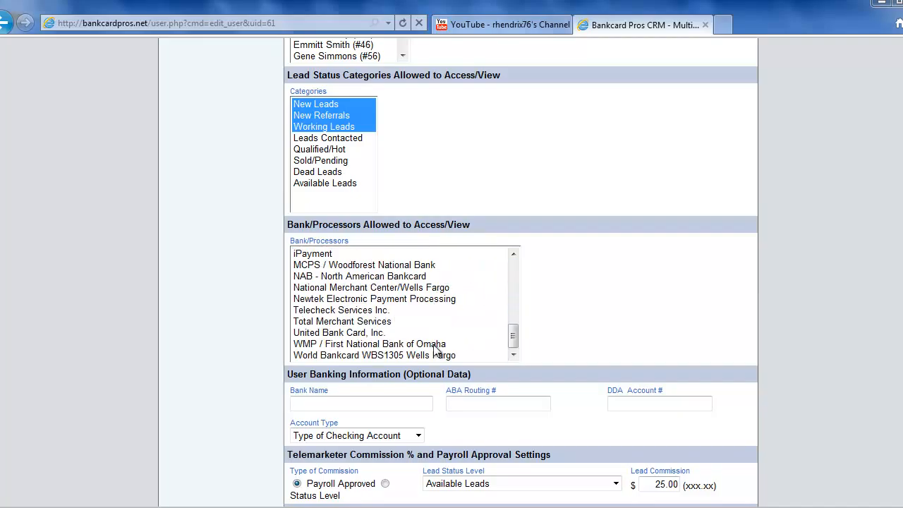
shift+click(364, 355)
scroll(784, 374, down, 8)
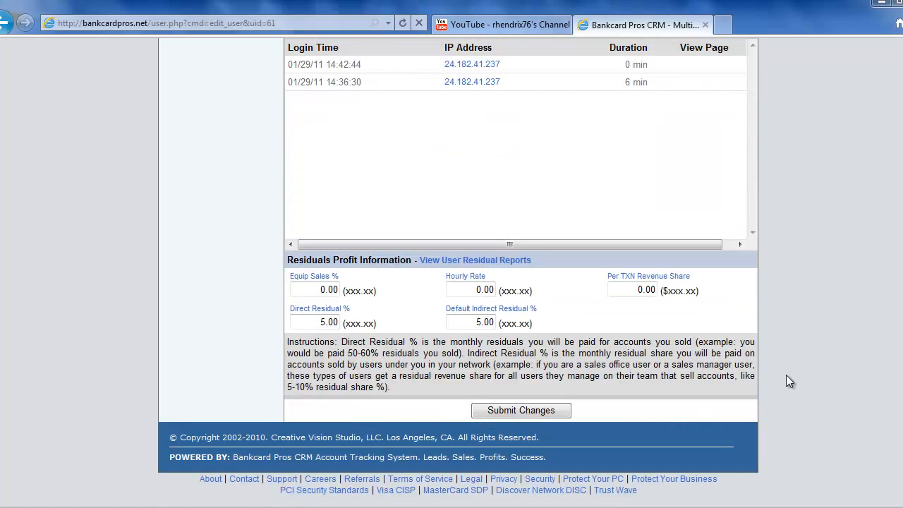
click(549, 411)
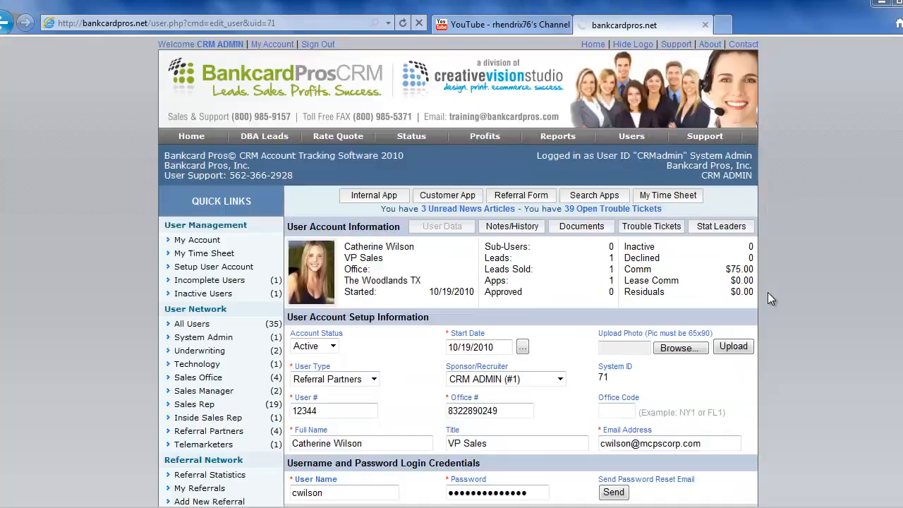
Reopen the telemarketer's account from the Telemarketers user list, and review its saved appointment users and lead status categories.
scroll(775, 303, down, 10)
scroll(774, 310, down, 5)
scroll(774, 310, up, 15)
click(229, 305)
click(417, 270)
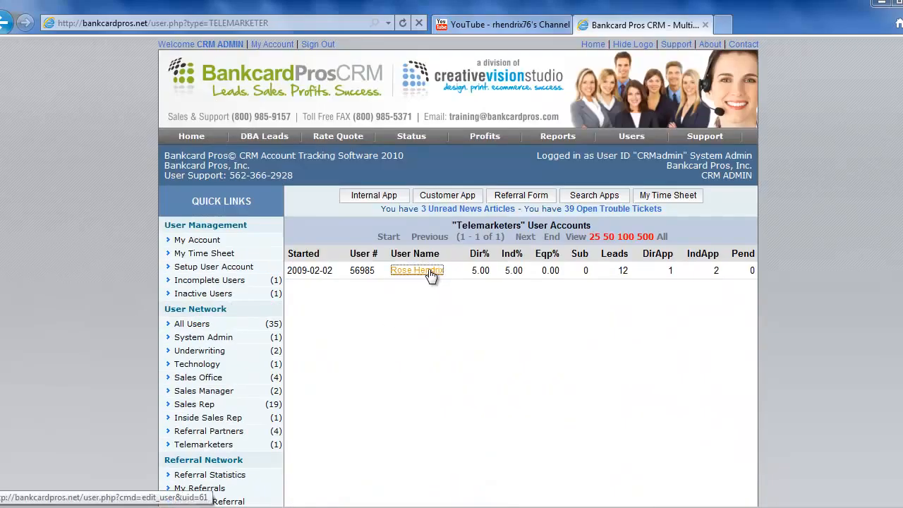
scroll(795, 353, down, 10)
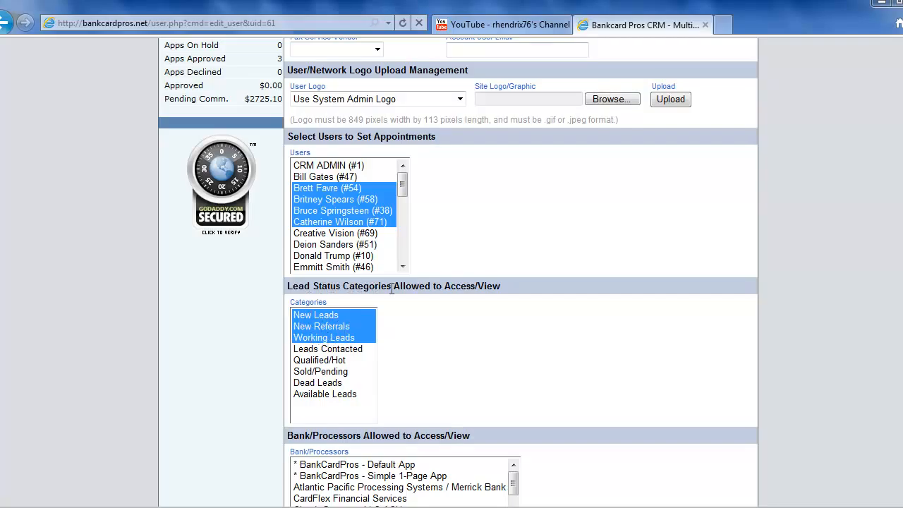
scroll(438, 340, up, 2)
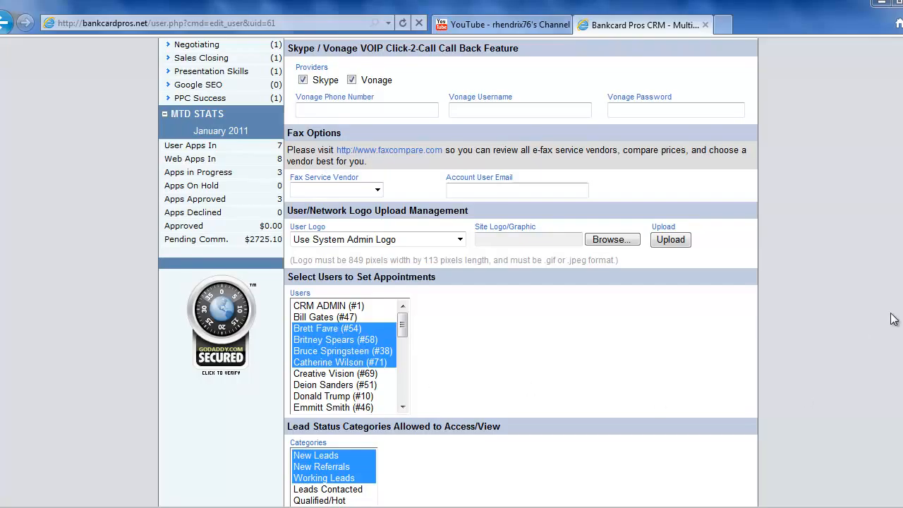
scroll(282, 134, up, 10)
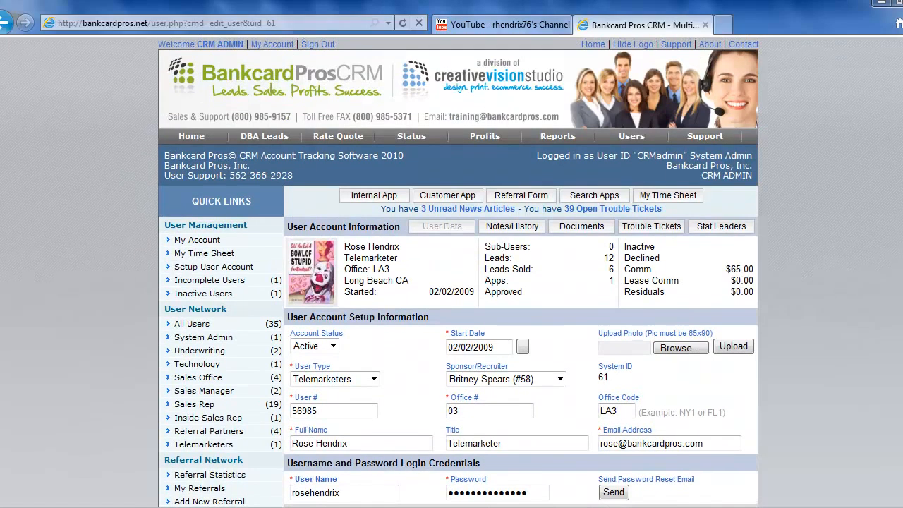
Sign out of the admin account, and log in with the telemarketer's username and password, agreeing to the Terms of Service.
click(318, 44)
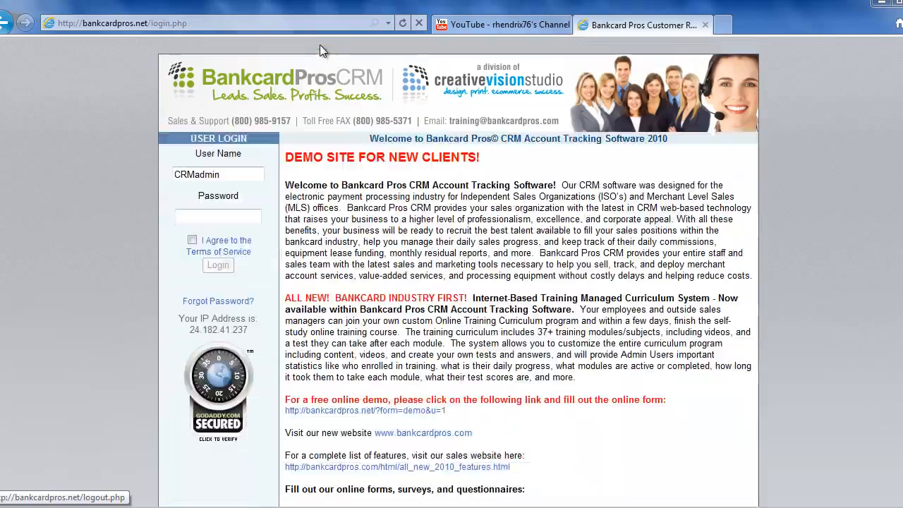
click(203, 216)
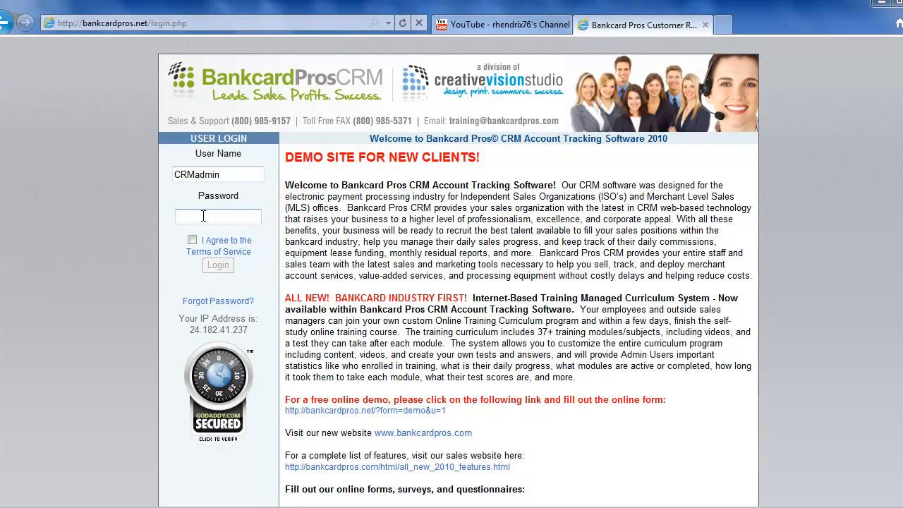
drag(224, 180, 179, 165)
key(BackSpace)
key(BackSpace)
key(Tab)
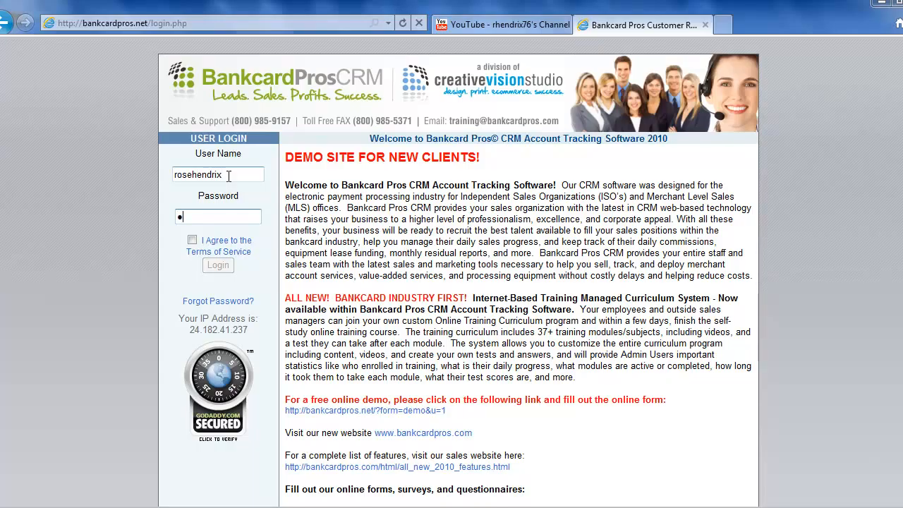
text(•••••••)
click(194, 239)
click(218, 264)
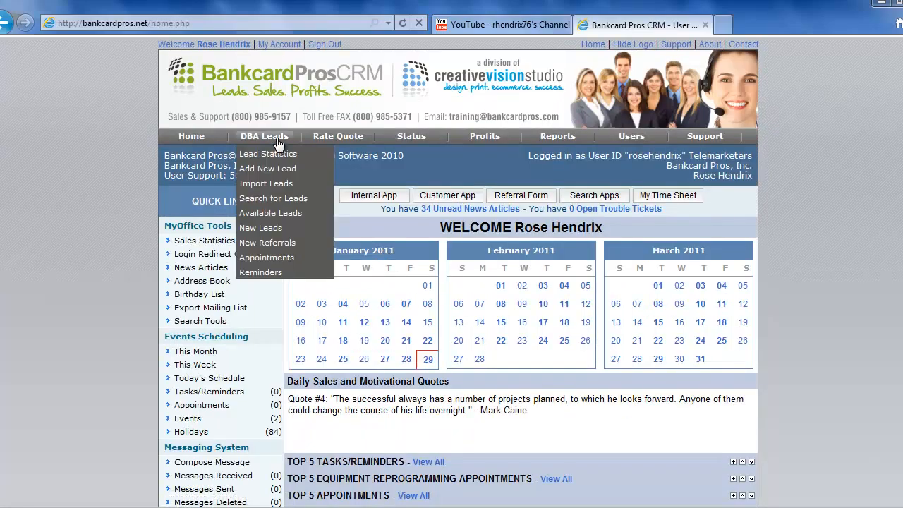
Go from Lead Statistics to the New Leads list, and open the status details of the Creative Vision Studio, LLC. cold-call lead.
click(273, 152)
scroll(110, 246, down, 1)
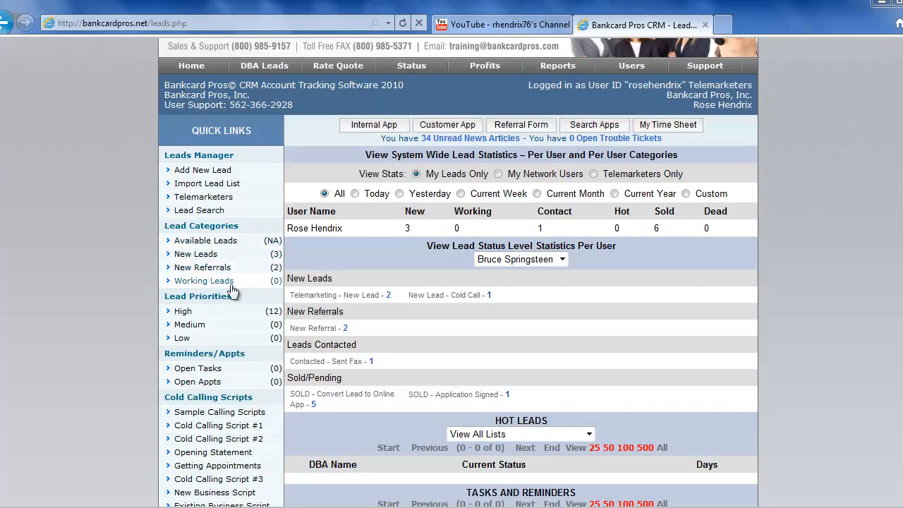
click(215, 255)
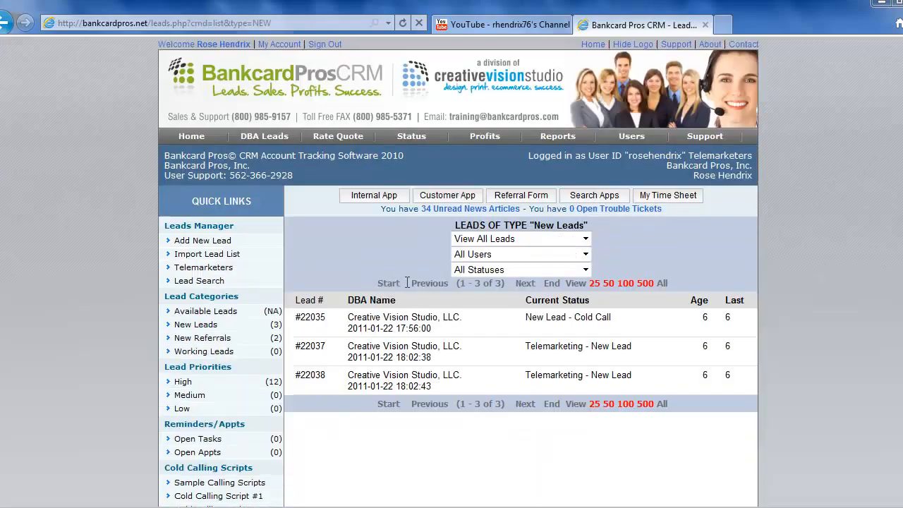
click(423, 324)
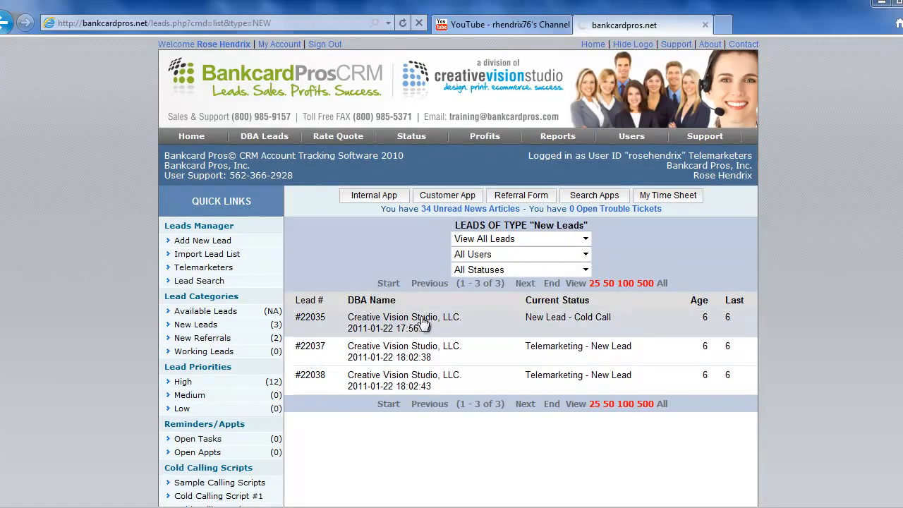
scroll(561, 337, down, 4)
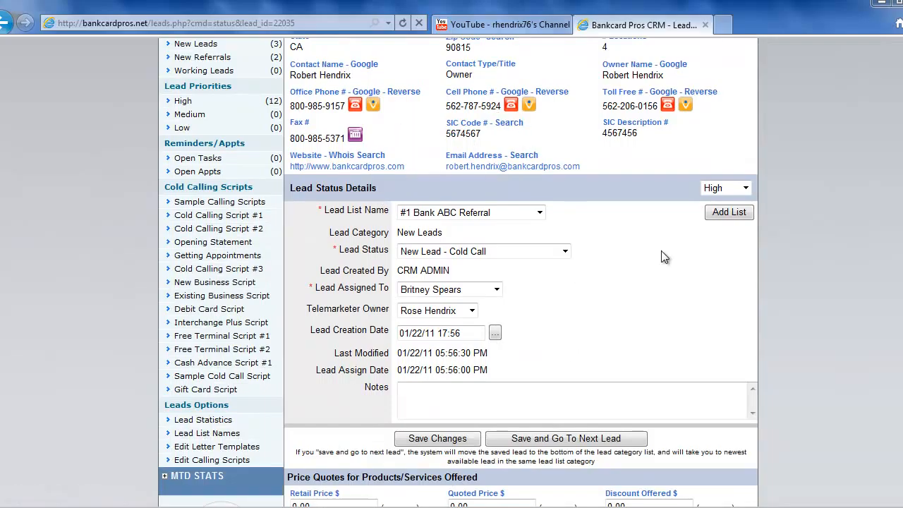
Set the lead's status to Working - Customer will call me back, and assign the lead to Bruce Springsteen.
click(565, 252)
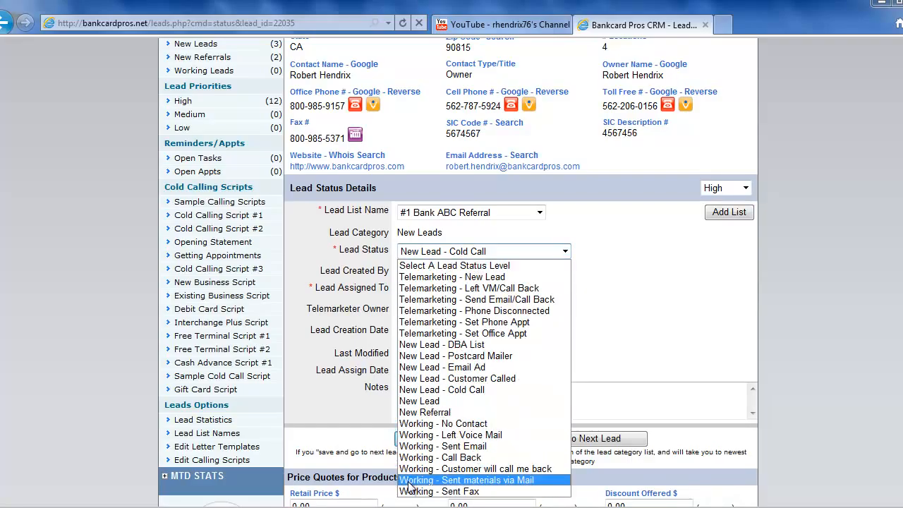
click(465, 469)
click(686, 313)
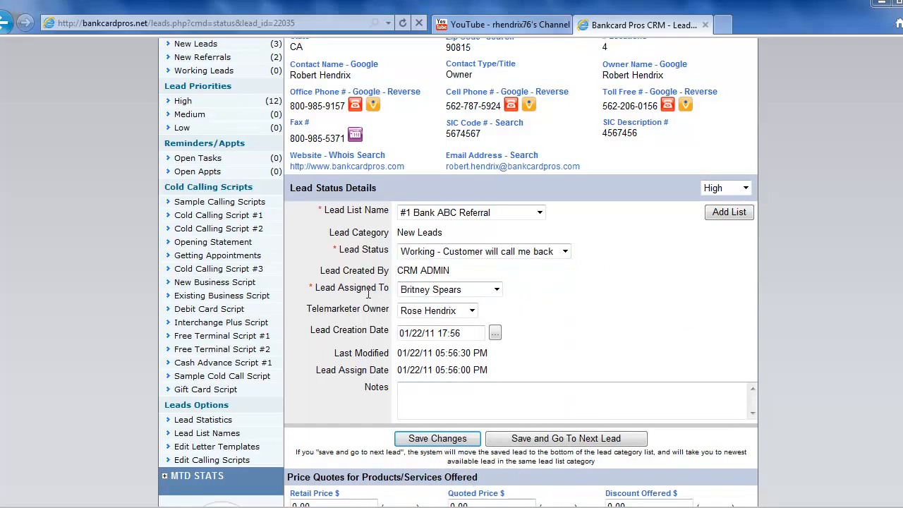
click(472, 290)
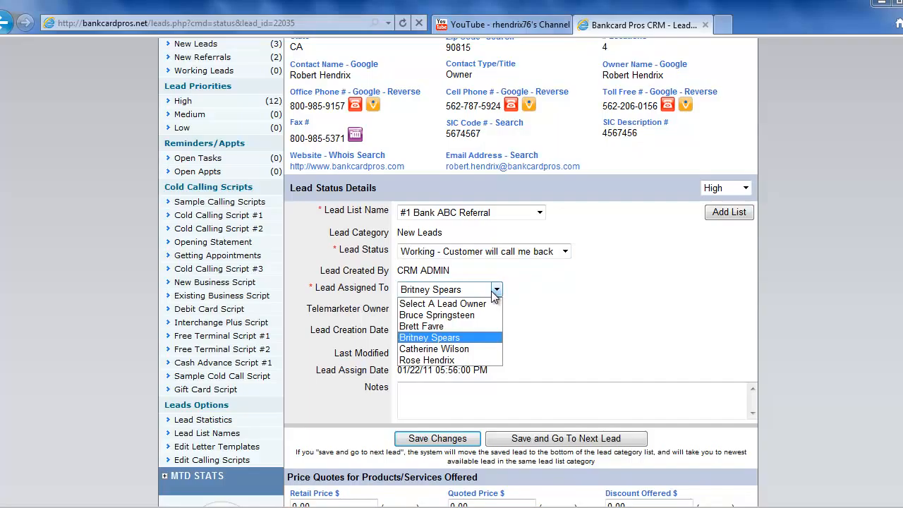
click(433, 315)
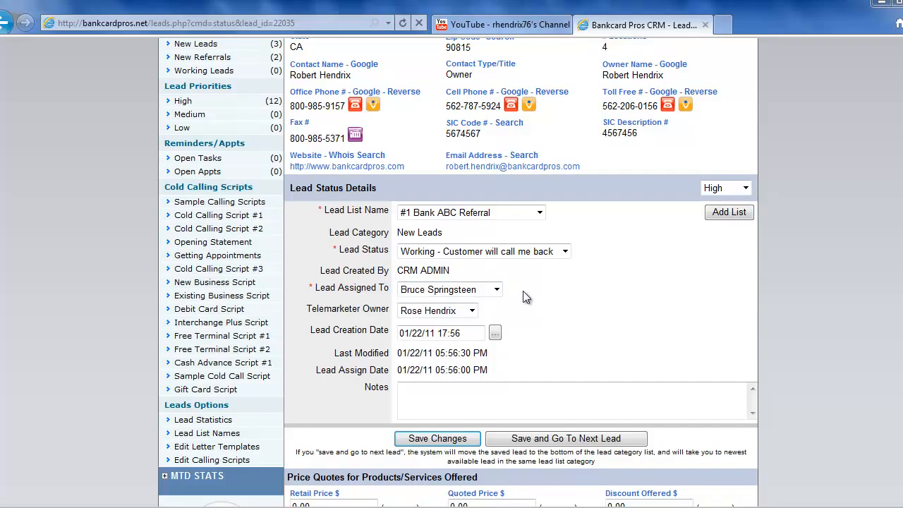
Check the available telemarketer owners, and review the lead's business information, activity history, appointments, reminders and rate quote sections.
click(472, 312)
click(459, 336)
click(541, 321)
scroll(801, 306, down, 3)
scroll(797, 305, up, 5)
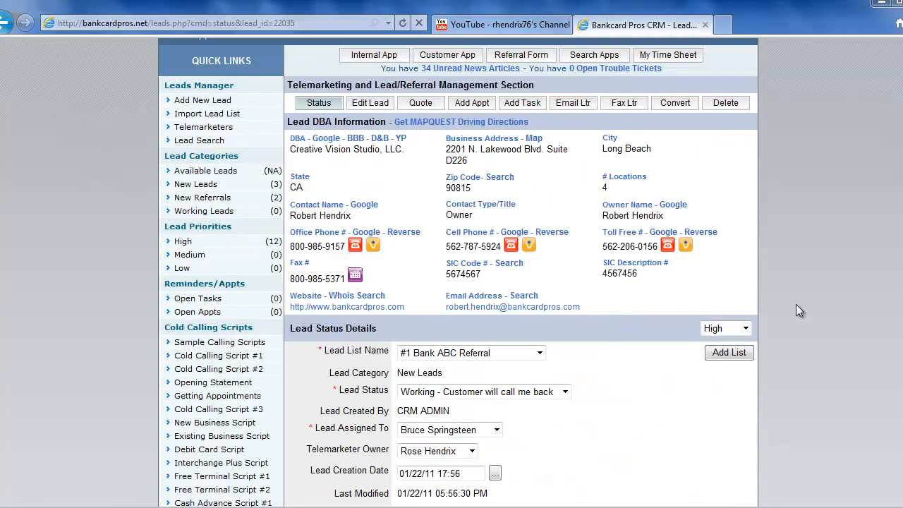
scroll(796, 304, down, 6)
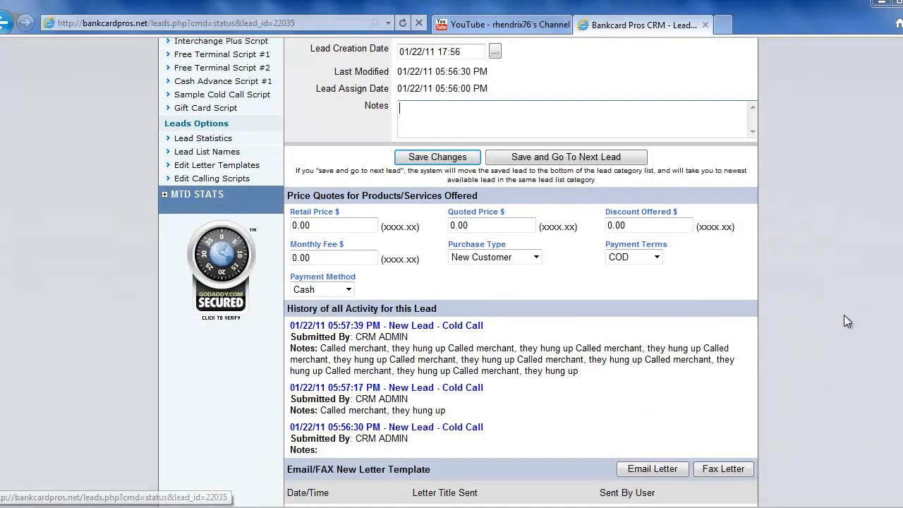
scroll(832, 338, down, 4)
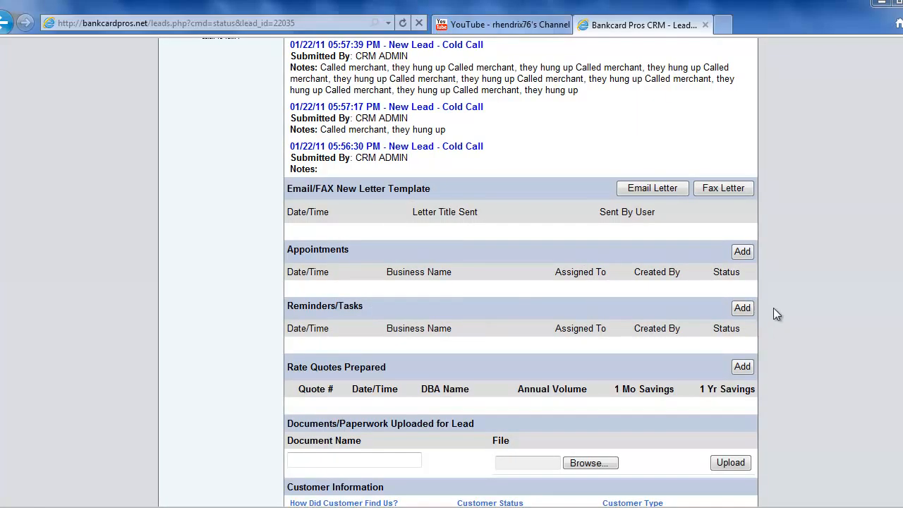
Check which users the telemarketer can choose in the lead's Lead Assigned To list.
scroll(774, 308, up, 10)
click(449, 218)
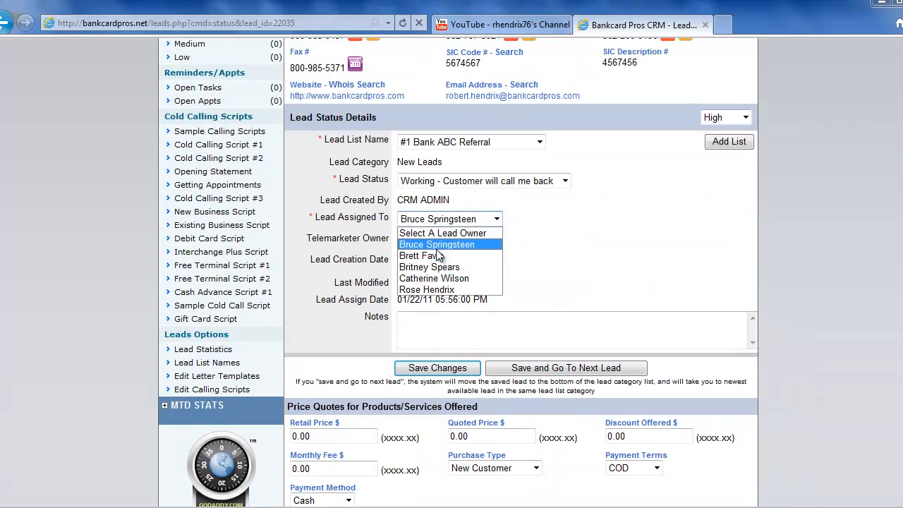
click(568, 265)
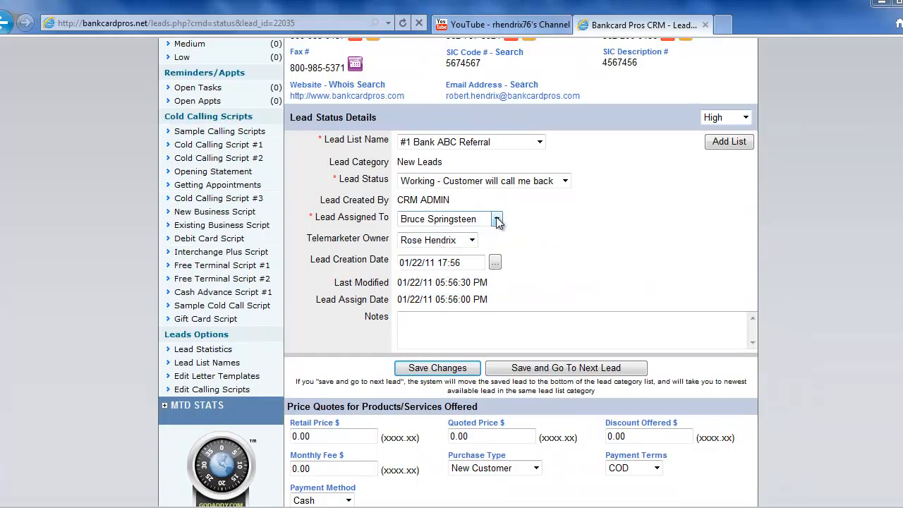
click(497, 220)
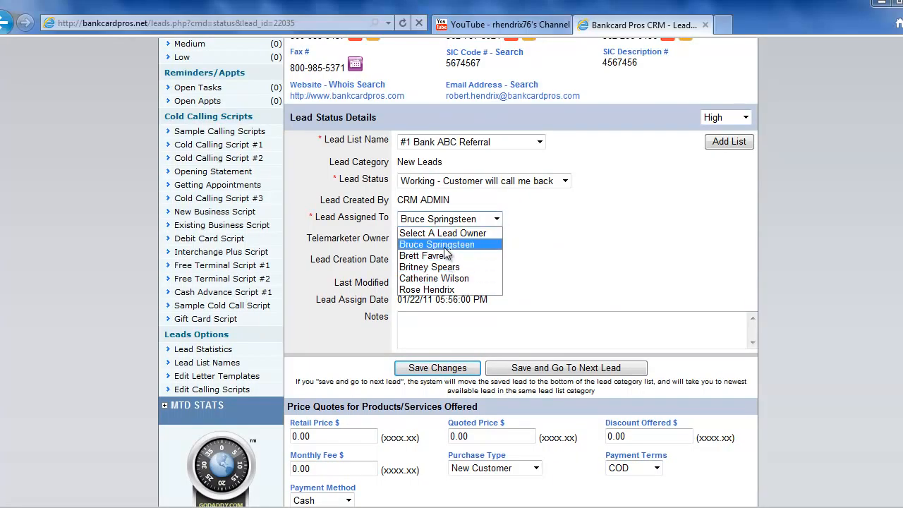
click(556, 265)
Sign out of the telemarketer's account without saving the lead changes.
scroll(556, 265, up, 4)
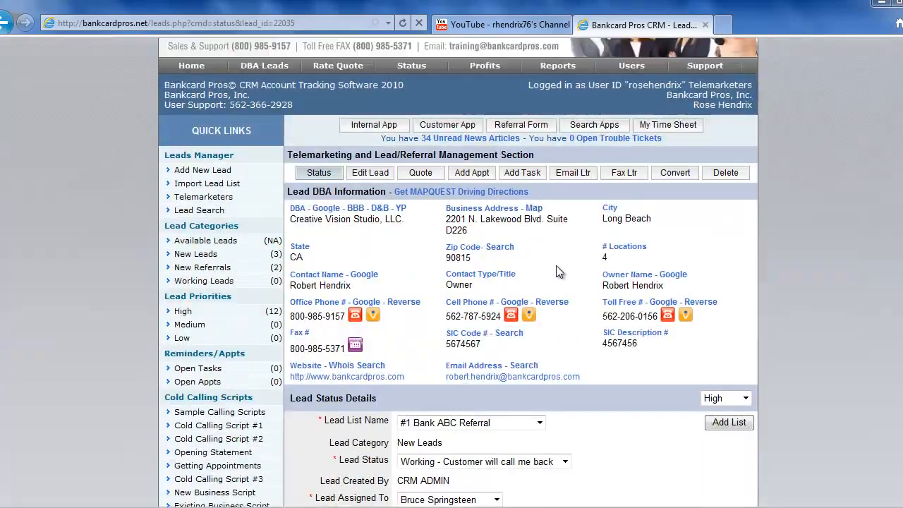
scroll(556, 266, up, 2)
click(325, 44)
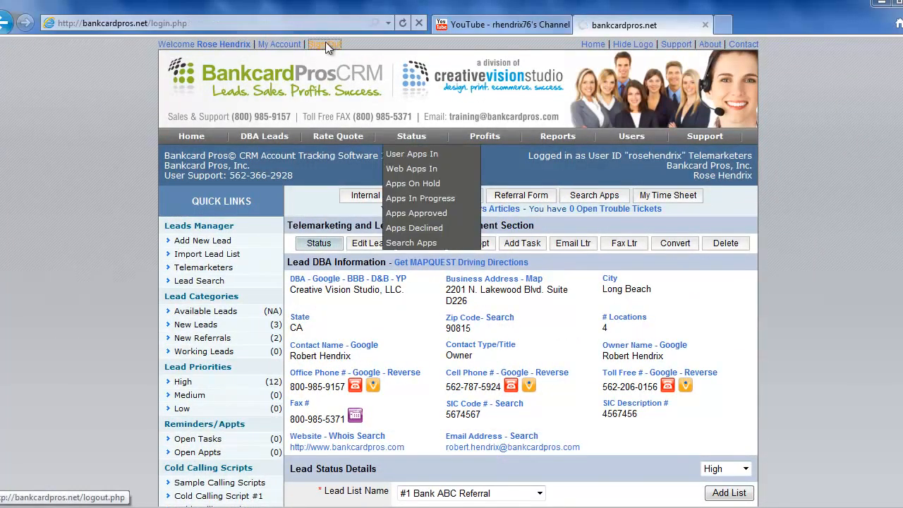